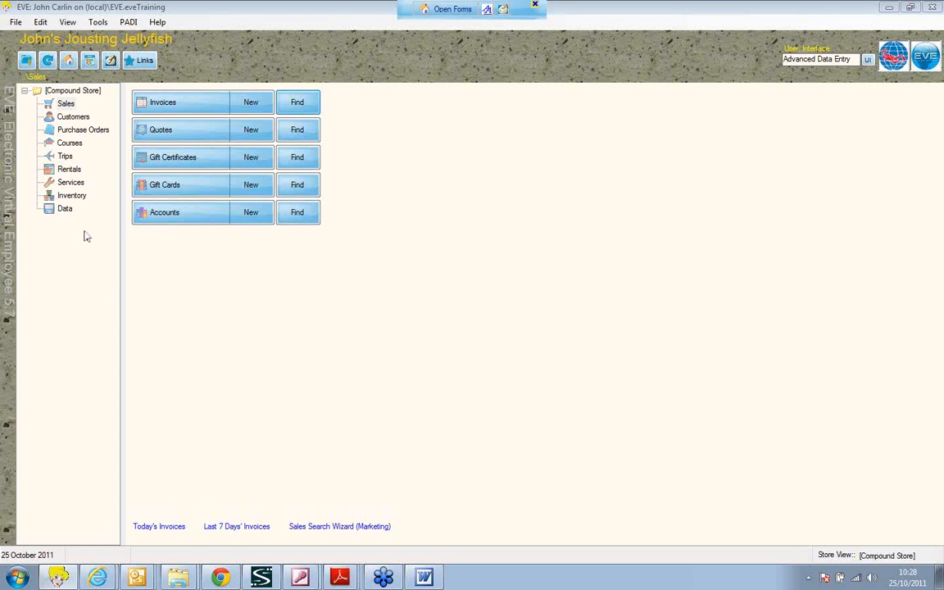
# Open the inventory's stock item search, filter it by the Courses stock type, and enlarge the search window.
pyautogui.click(72, 196)
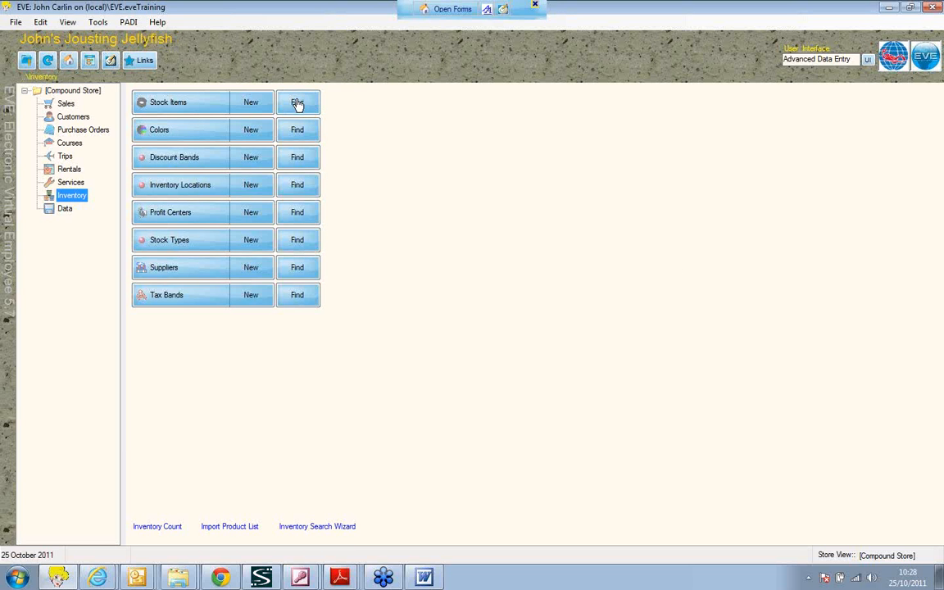
pyautogui.click(297, 103)
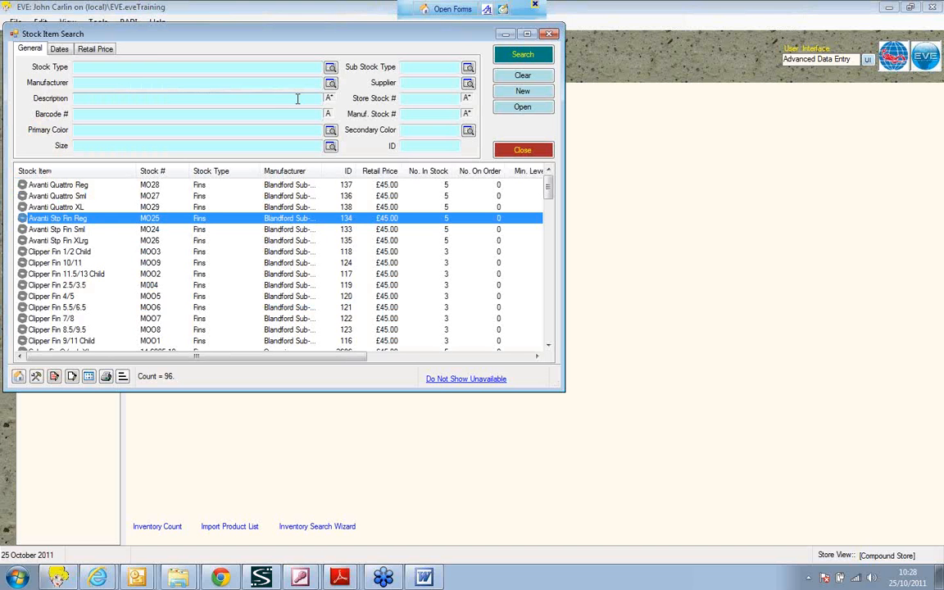
pyautogui.click(131, 66)
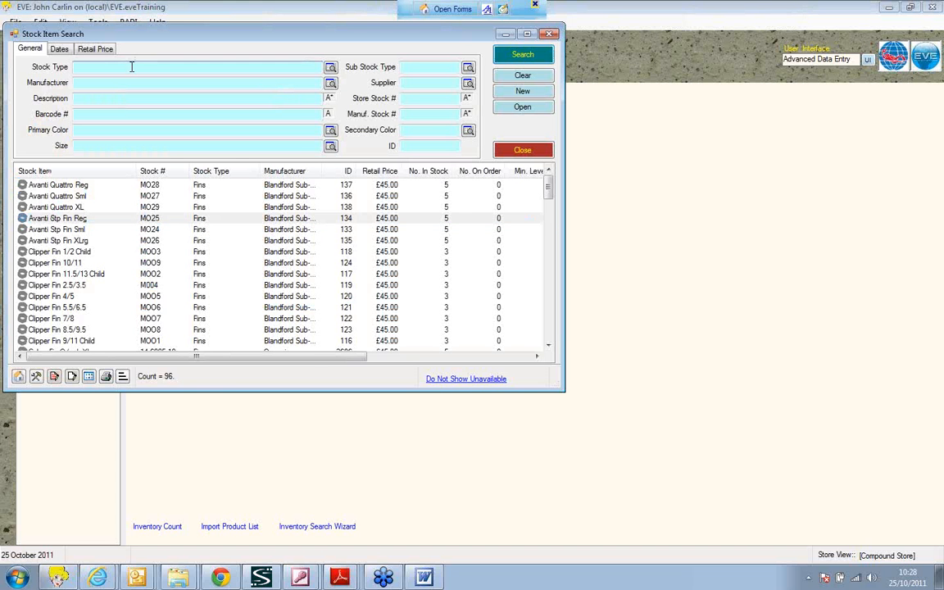
pyautogui.write('Courses')
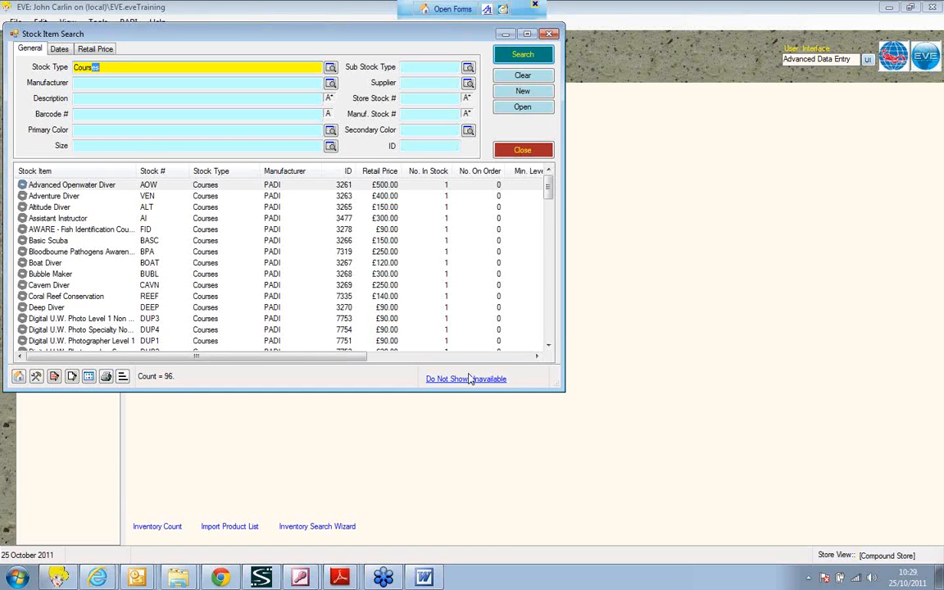
pyautogui.moveTo(564, 391); pyautogui.dragTo(702, 497)
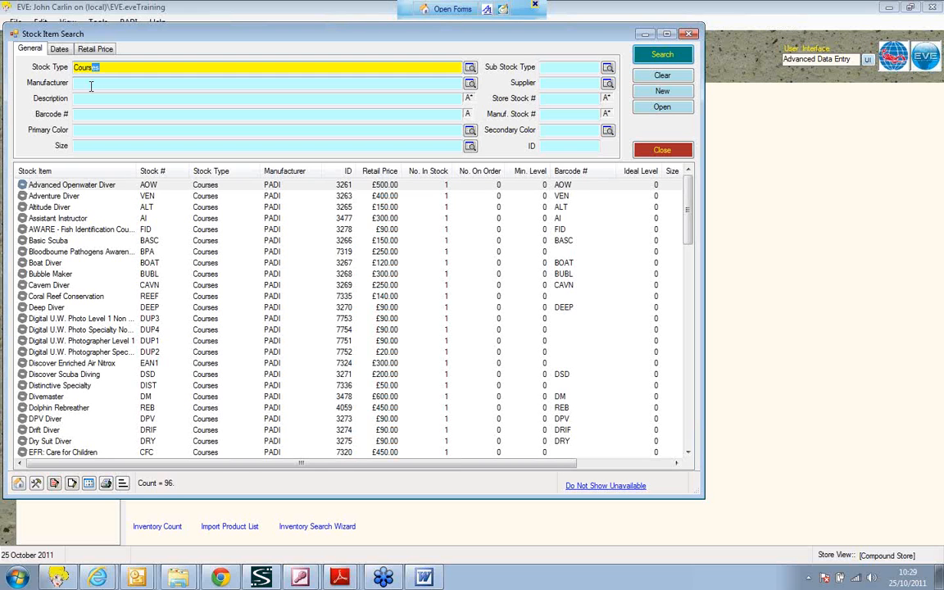
pyautogui.write('es')
pyautogui.press('Tab')
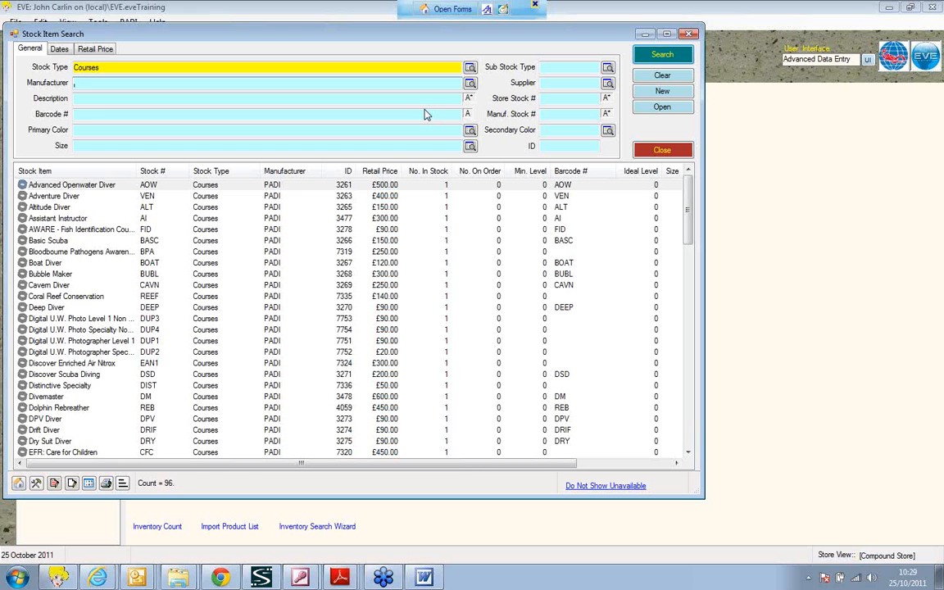
# Create a new stock item with the description "Advanced Powerboat Training 1".
pyautogui.click(663, 91)
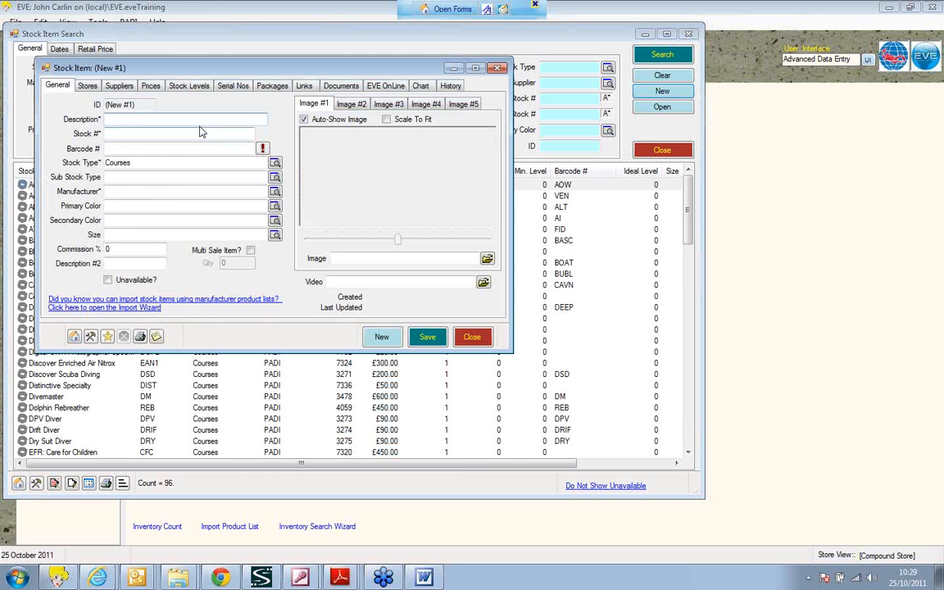
pyautogui.write('Advanced Powerball')
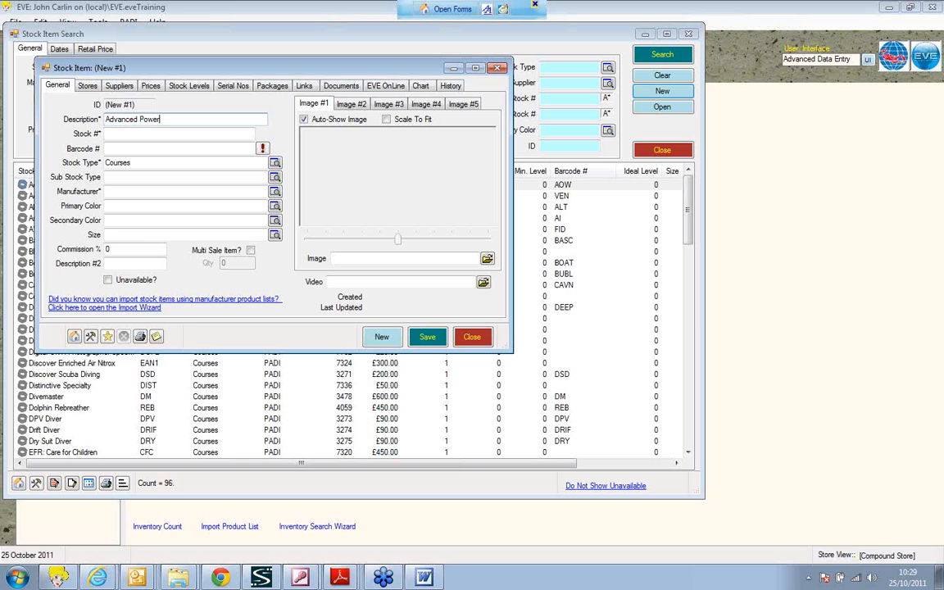
pyautogui.press('BackSpace')
pyautogui.press('BackSpace')
pyautogui.write('t Training 1')
# Set both the stock number and the barcode of the new course item to APT1.
pyautogui.click(183, 133)
pyautogui.write('APT 1')
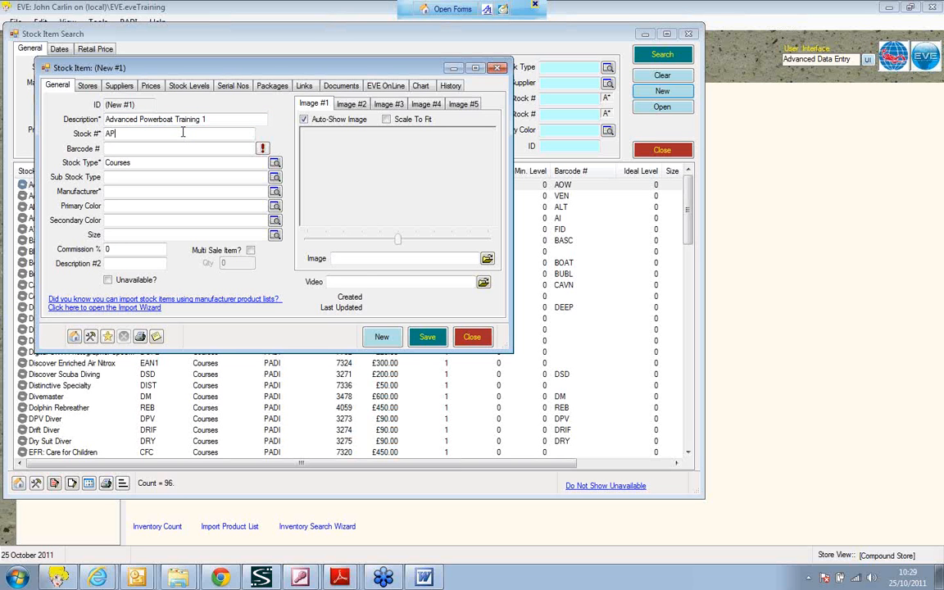
pyautogui.click(136, 150)
pyautogui.write('APT 1')
# Choose John's Jousting Jellyfish as the manufacturer of the new stock item.
pyautogui.click(128, 191)
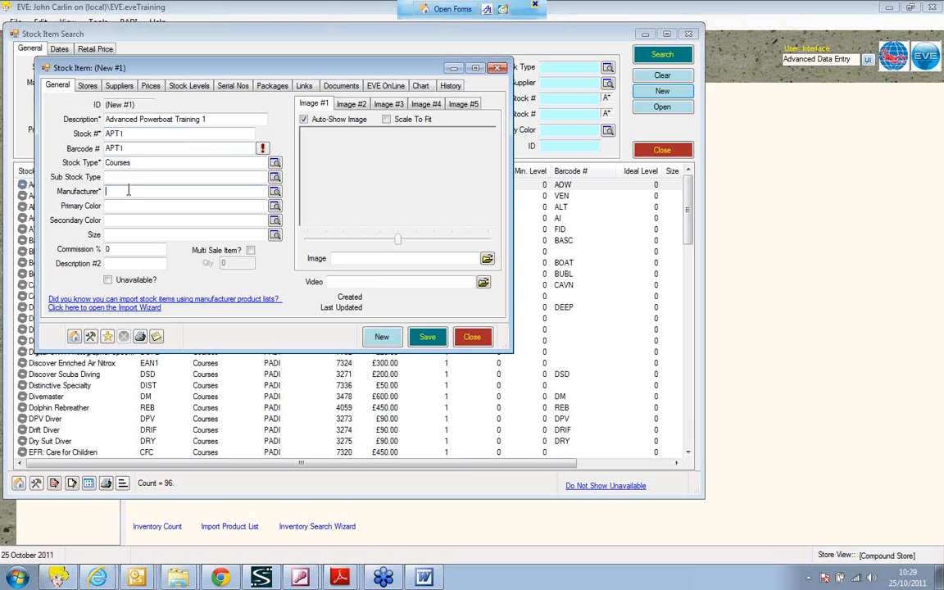
pyautogui.click(274, 191)
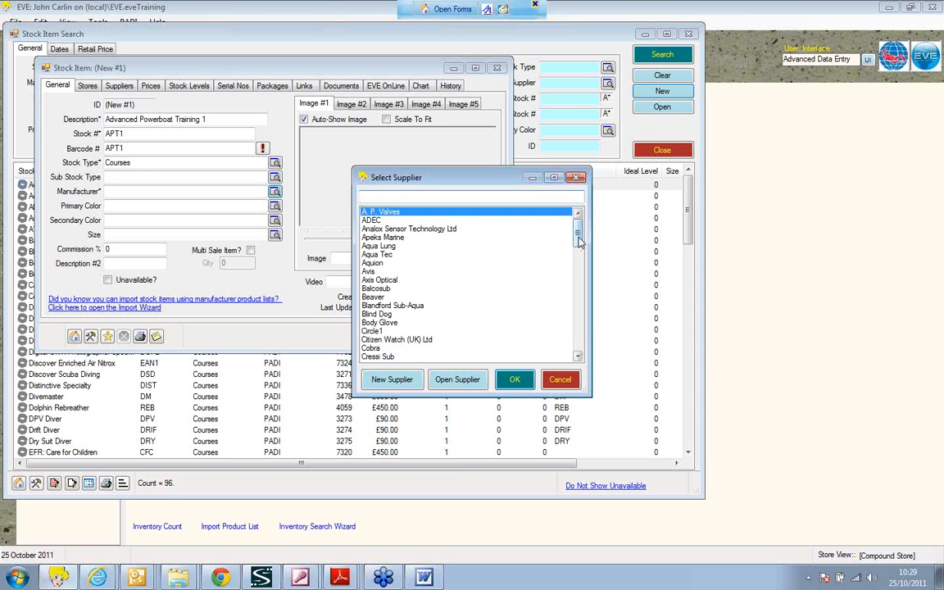
pyautogui.moveTo(578, 240); pyautogui.dragTo(581, 280)
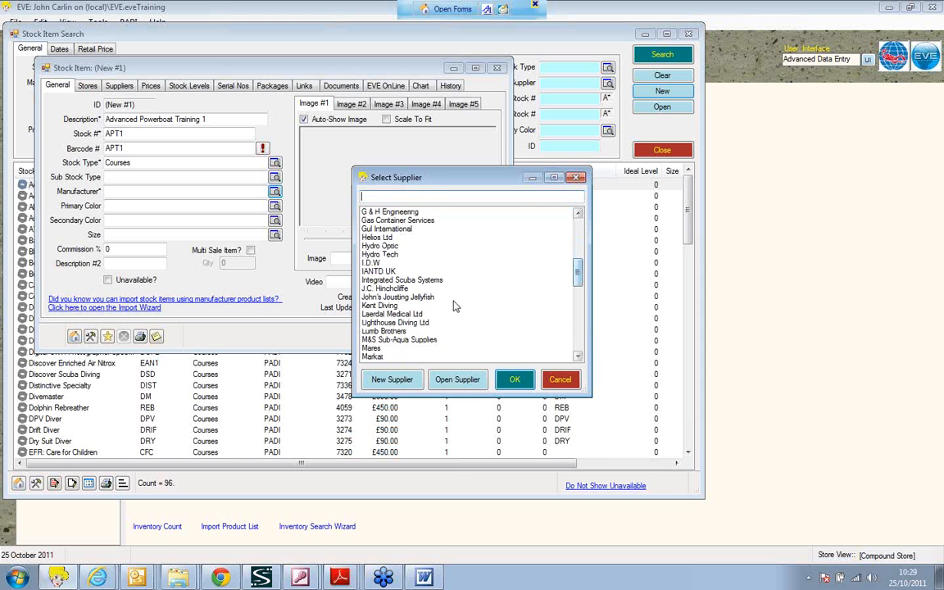
pyautogui.click(394, 297)
pyautogui.click(516, 380)
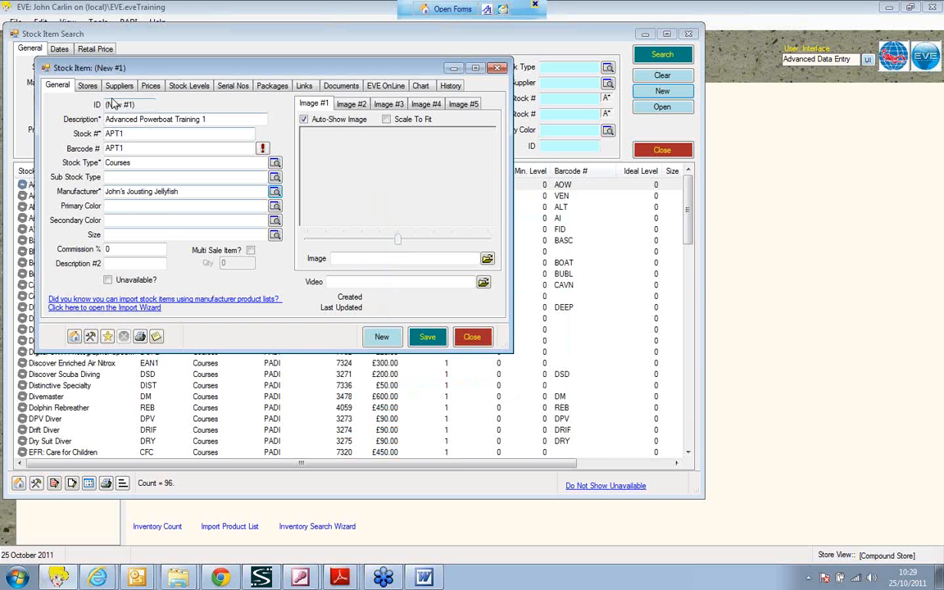
# Review the item's stores and suppliers, and set its tax-inclusive retail price to £400.
pyautogui.click(87, 85)
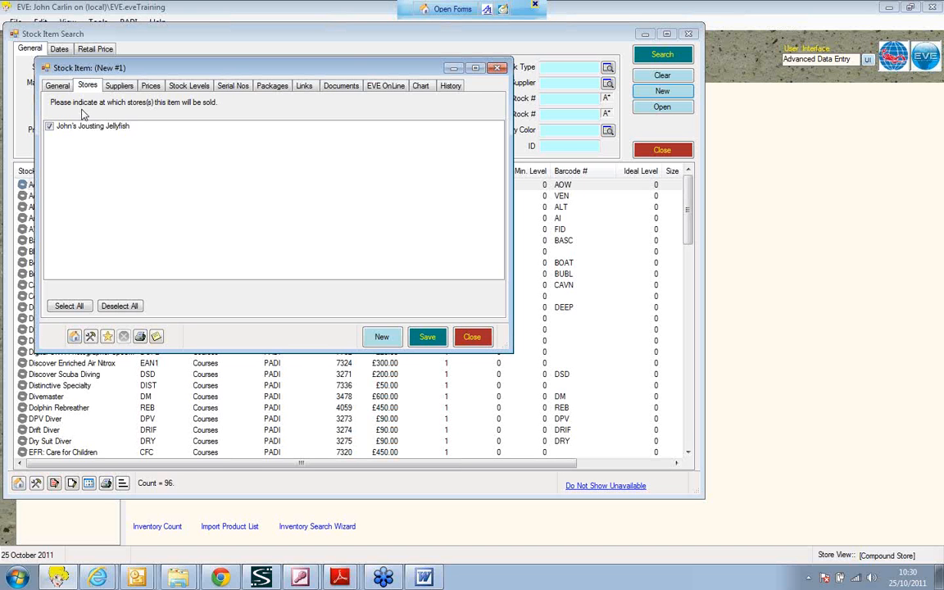
pyautogui.click(118, 86)
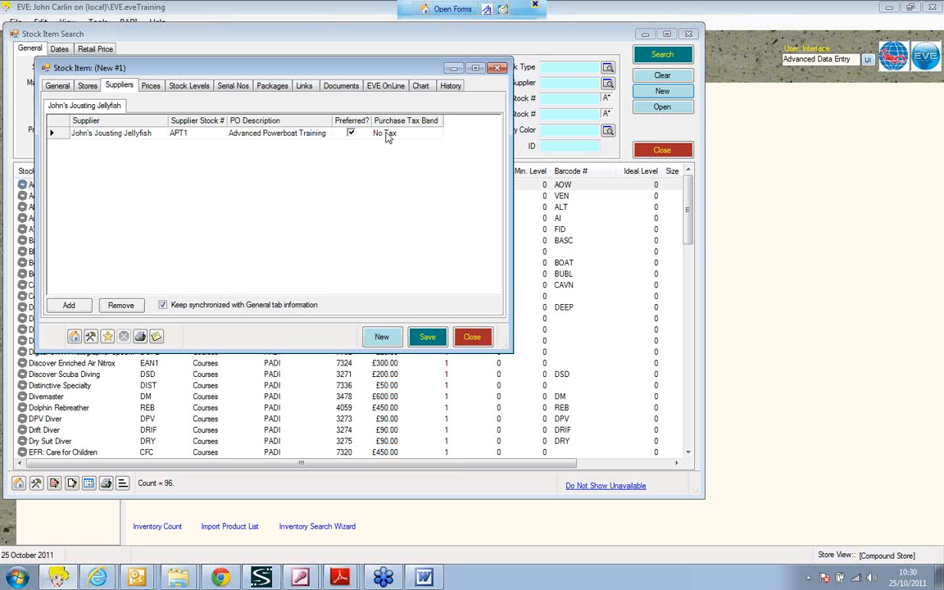
pyautogui.click(153, 86)
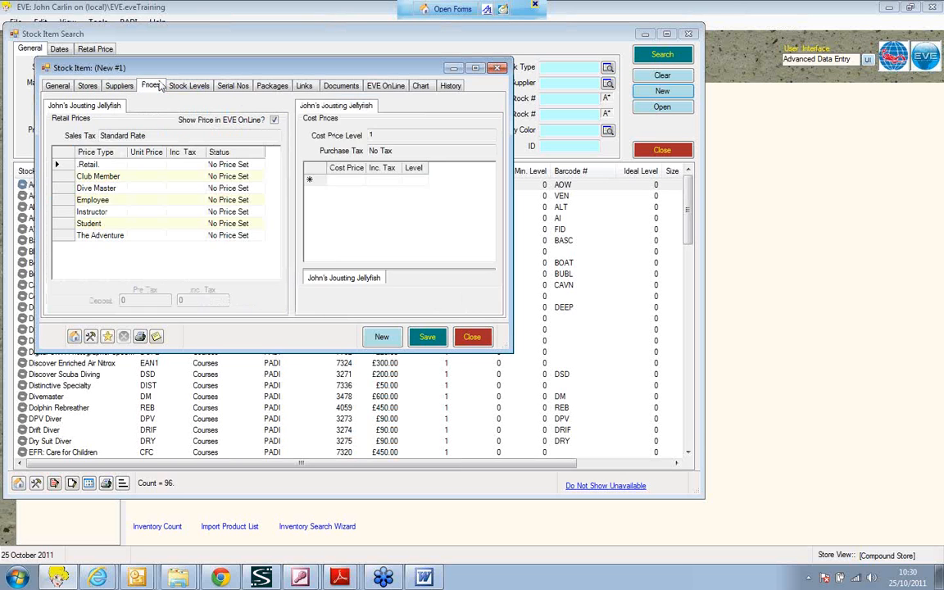
pyautogui.click(181, 164)
pyautogui.write('400')
pyautogui.press('Return')
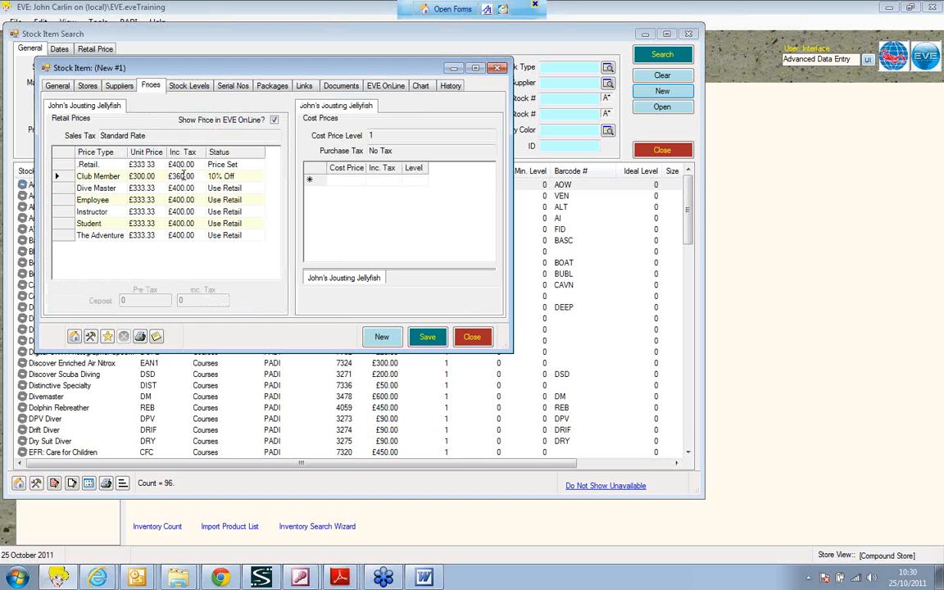
# Set the tax-inclusive Club Member price of the course to £400.
pyautogui.doubleClick(185, 175)
pyautogui.moveTo(185, 176); pyautogui.dragTo(60, 176)
pyautogui.write('400')
pyautogui.press('Return')
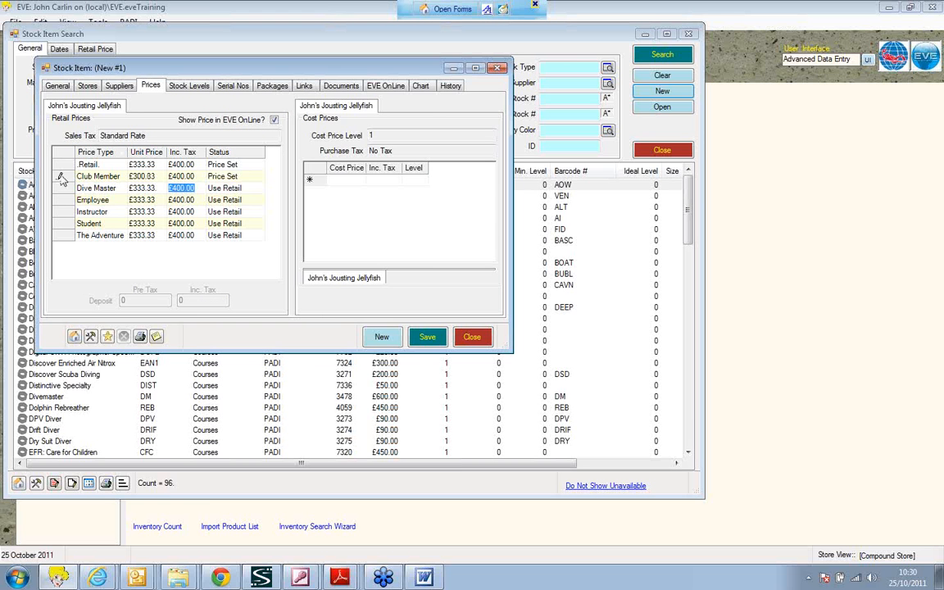
# Turn off stock level maintenance for the course and stop it from being added to purchase orders.
pyautogui.click(182, 82)
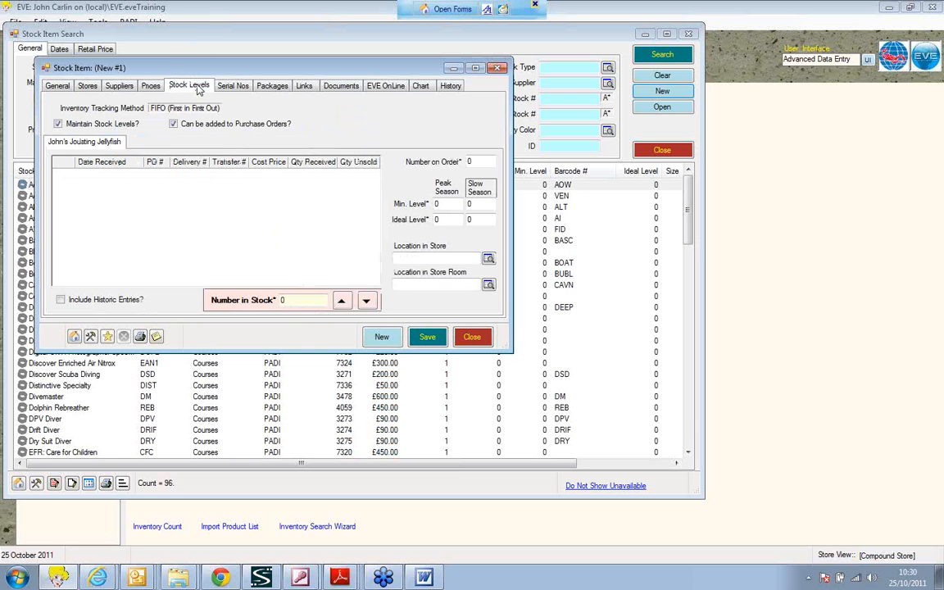
pyautogui.click(66, 125)
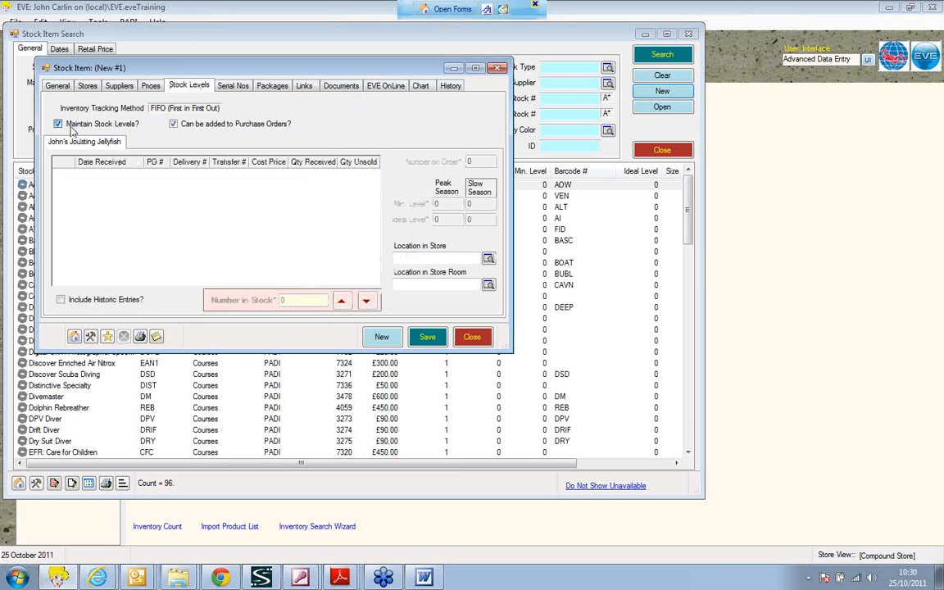
pyautogui.click(219, 127)
# Mark the course as a package and begin adding an item to its default group, saving the stock item when asked.
pyautogui.click(231, 85)
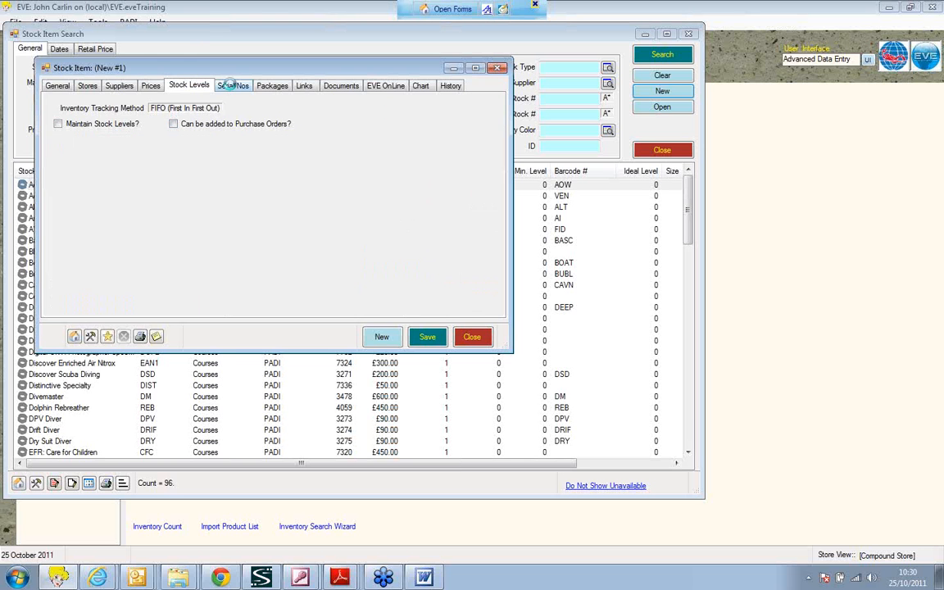
pyautogui.click(270, 88)
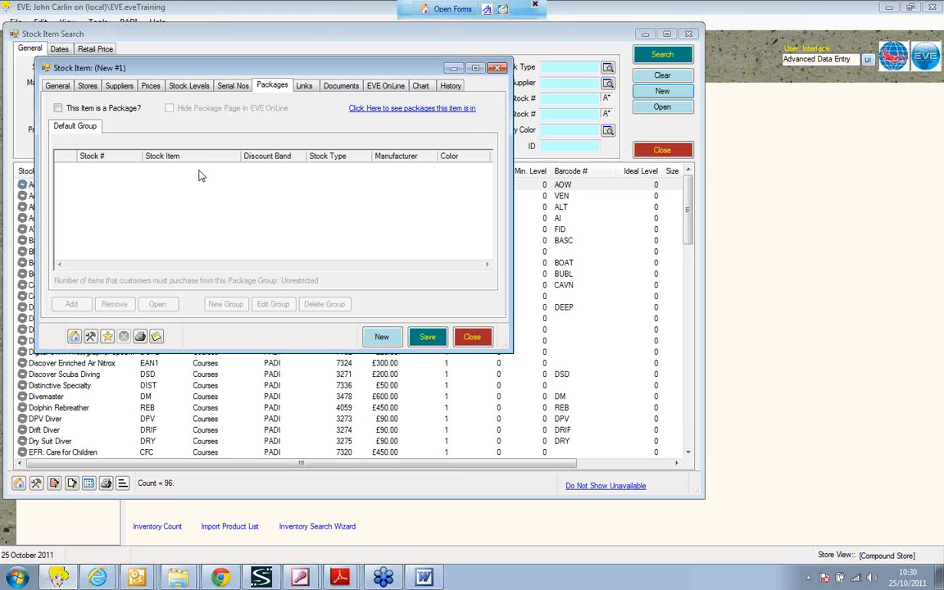
pyautogui.click(57, 109)
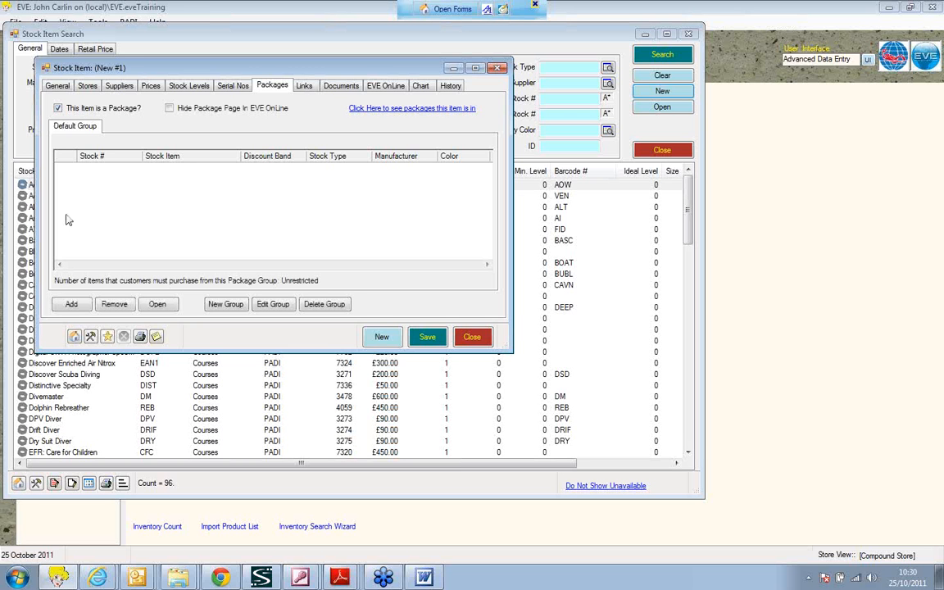
pyautogui.click(71, 304)
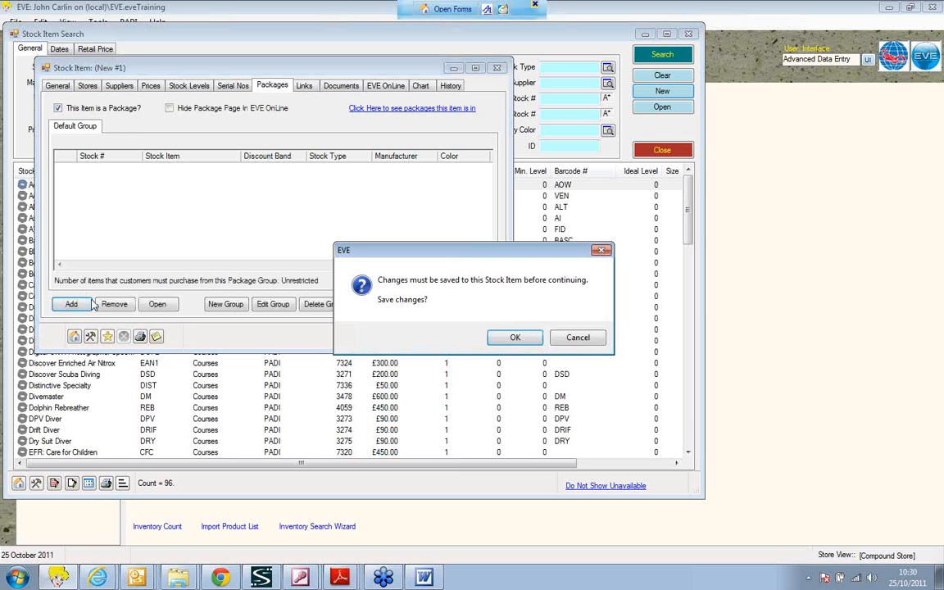
pyautogui.click(516, 337)
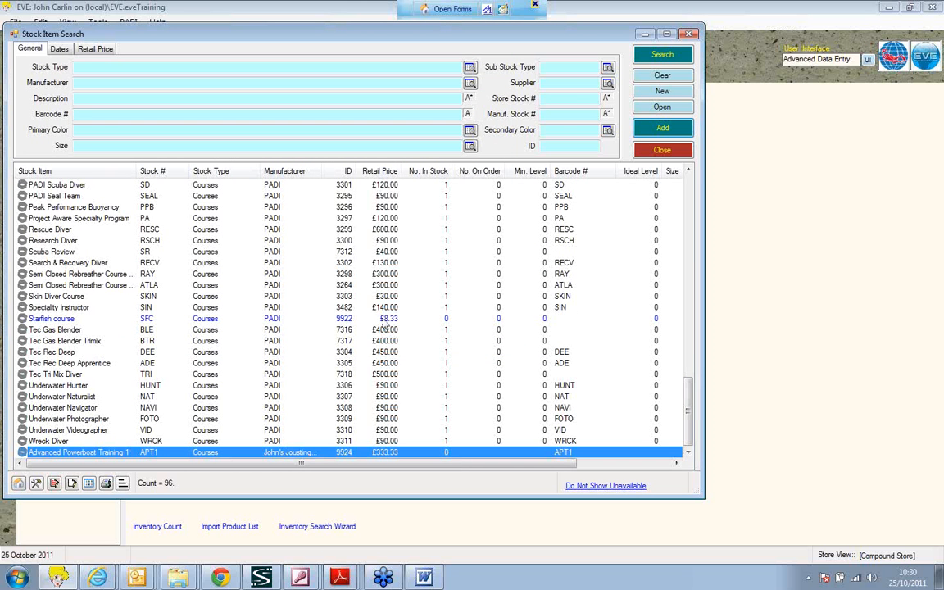
pyautogui.click(91, 97)
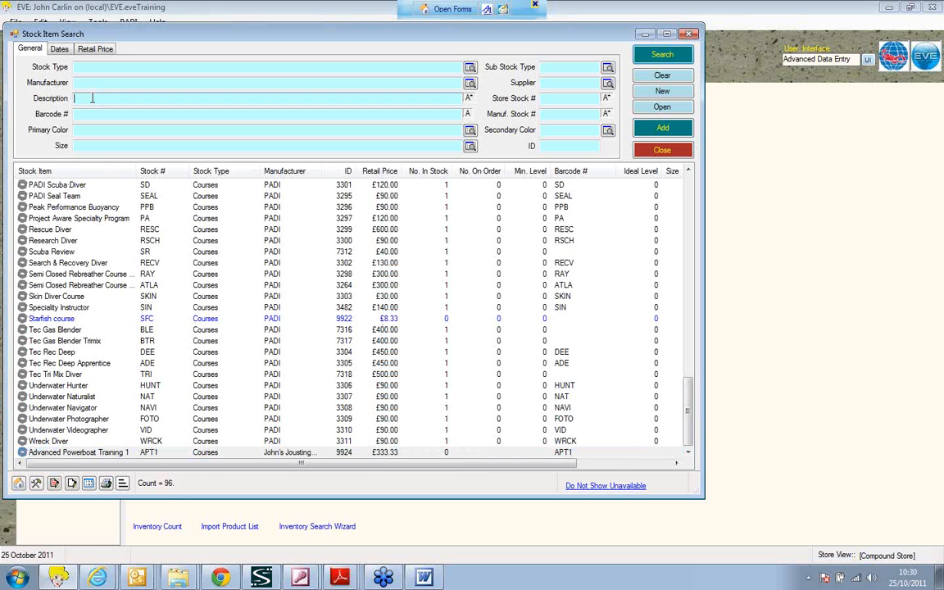
pyautogui.write('manu')
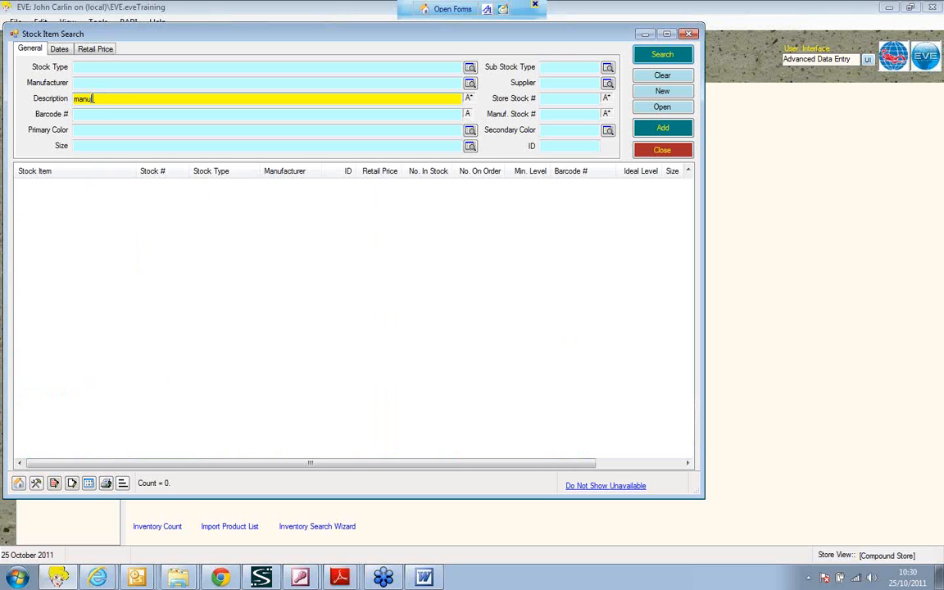
pyautogui.press('BackSpace')
pyautogui.press('BackSpace')
pyautogui.press('BackSpace')
pyautogui.press('BackSpace')
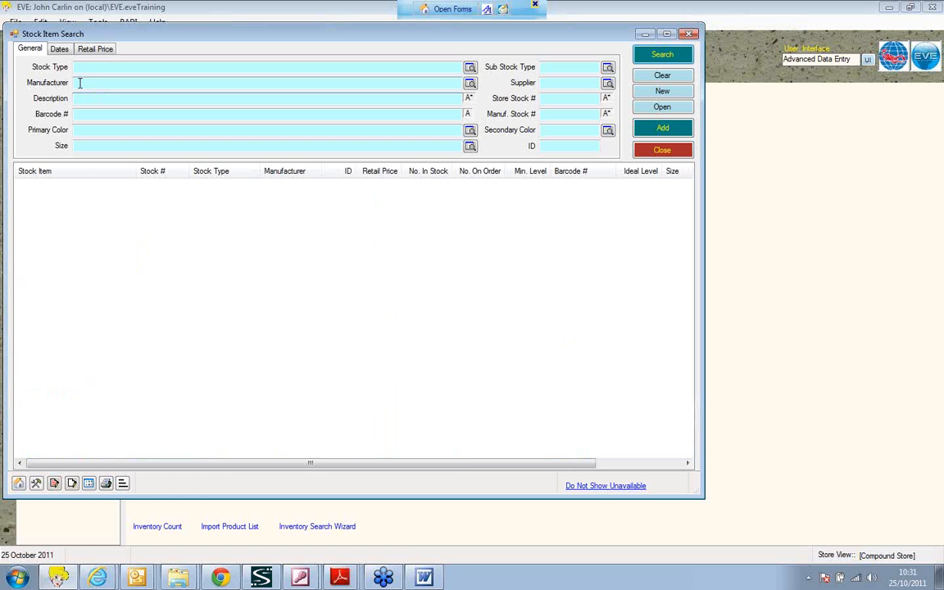
# Search for PADI stock items described as "crew" and add Crew-Pak Bag, Blue to the package.
pyautogui.click(80, 82)
pyautogui.write('PADI')
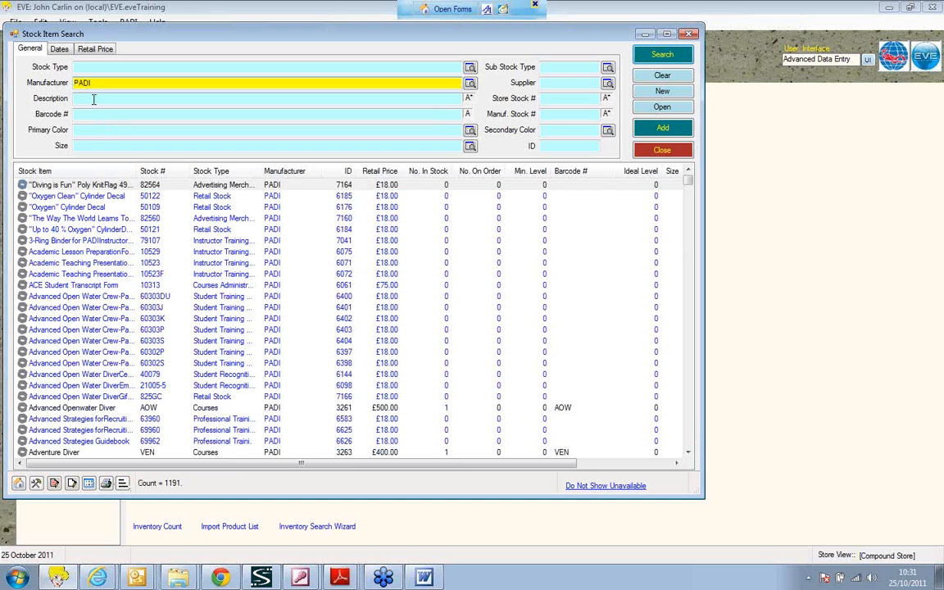
pyautogui.click(89, 98)
pyautogui.write('crew')
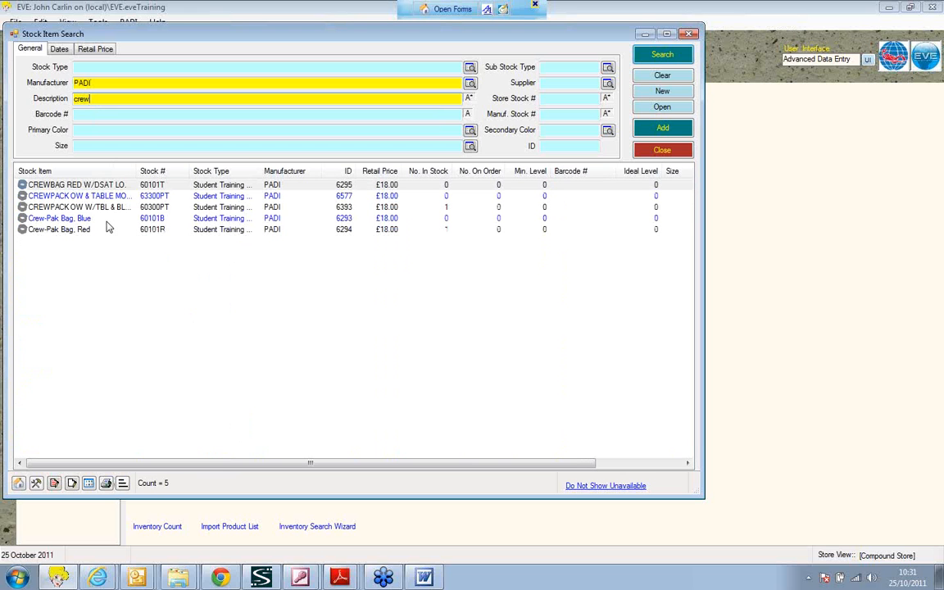
pyautogui.click(106, 221)
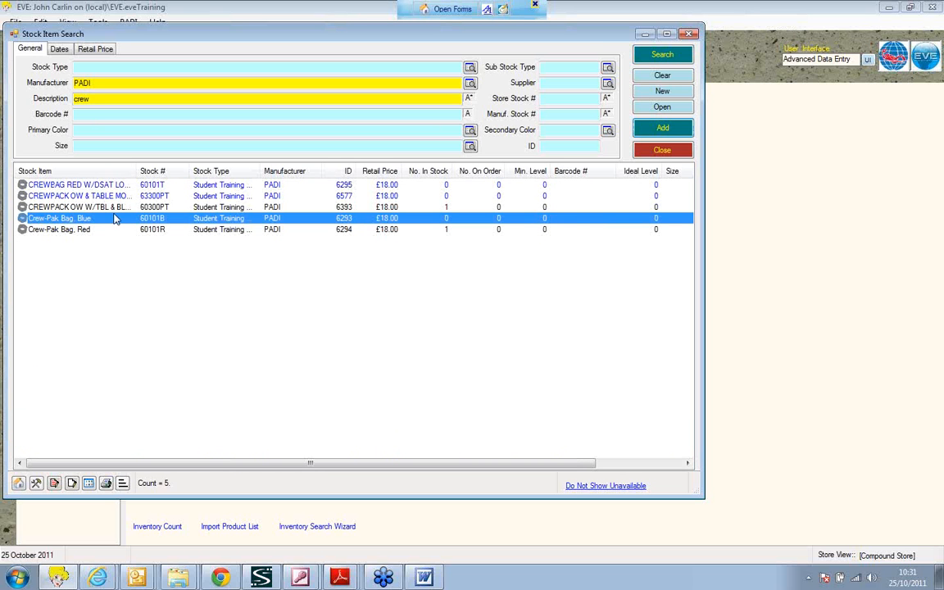
pyautogui.click(661, 129)
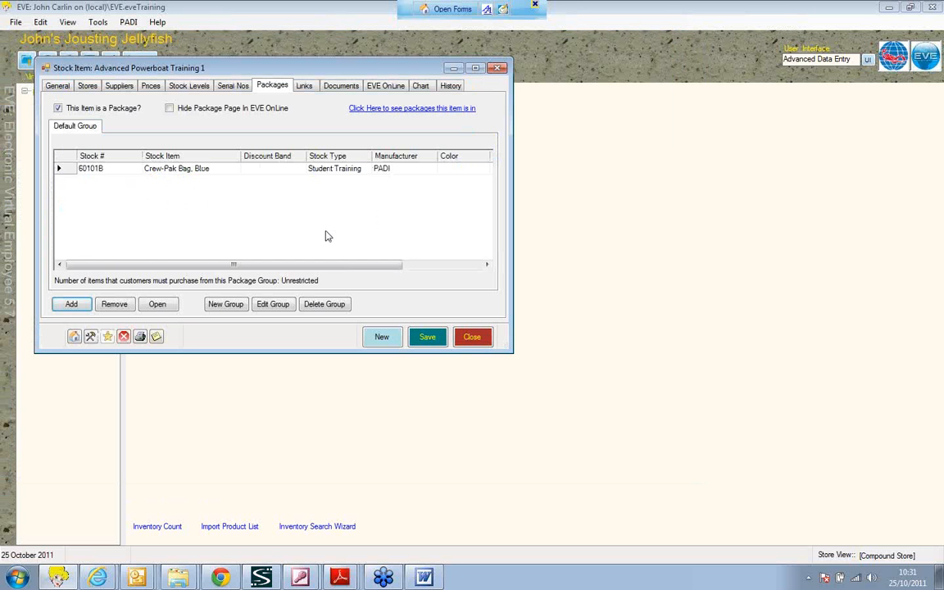
# Set the discount band of the Crew-Pak Bag, Blue in the package to No Charge.
pyautogui.click(300, 170)
pyautogui.click(300, 169)
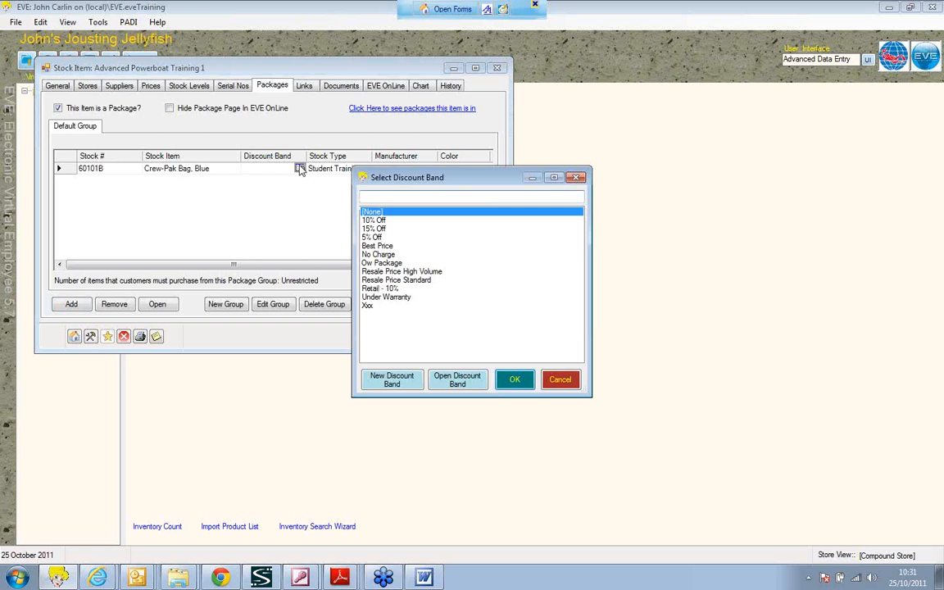
pyautogui.click(379, 254)
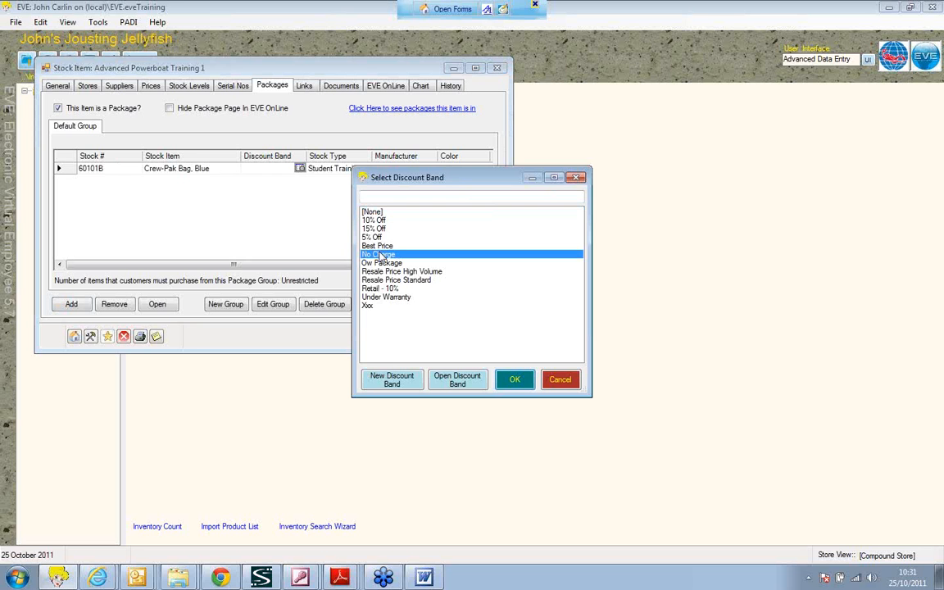
pyautogui.click(517, 380)
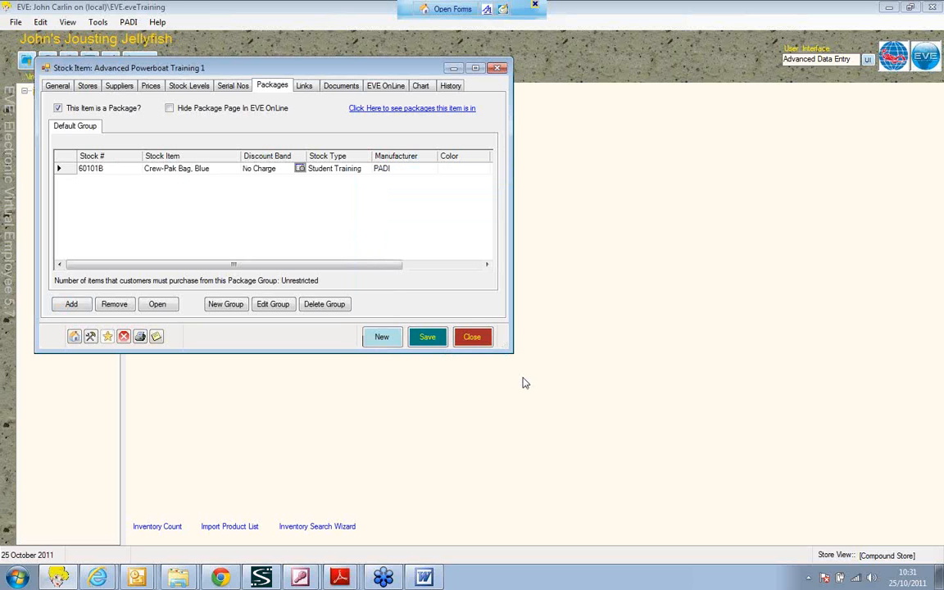
# Review the course's retail prices, returning to its package contents.
pyautogui.click(150, 87)
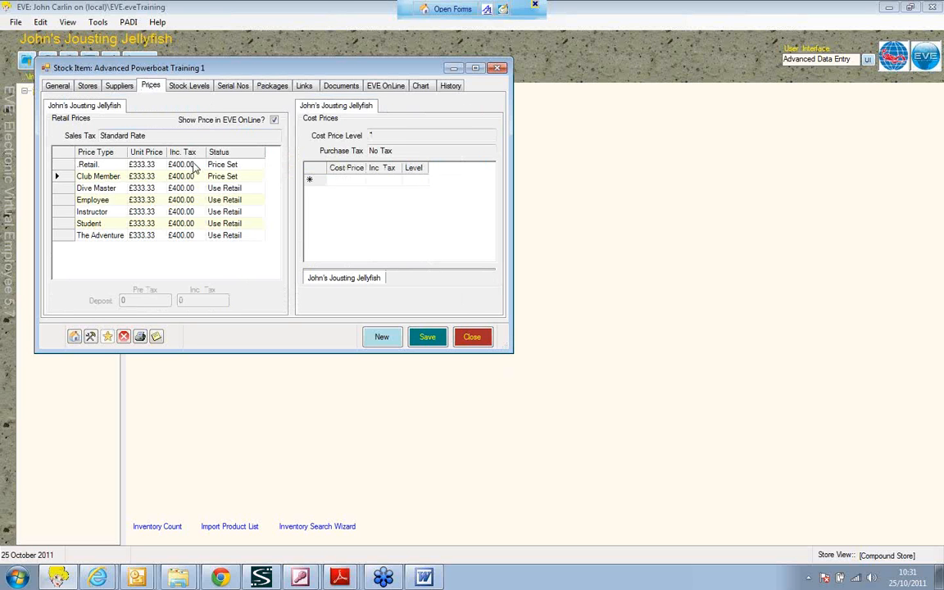
pyautogui.click(271, 86)
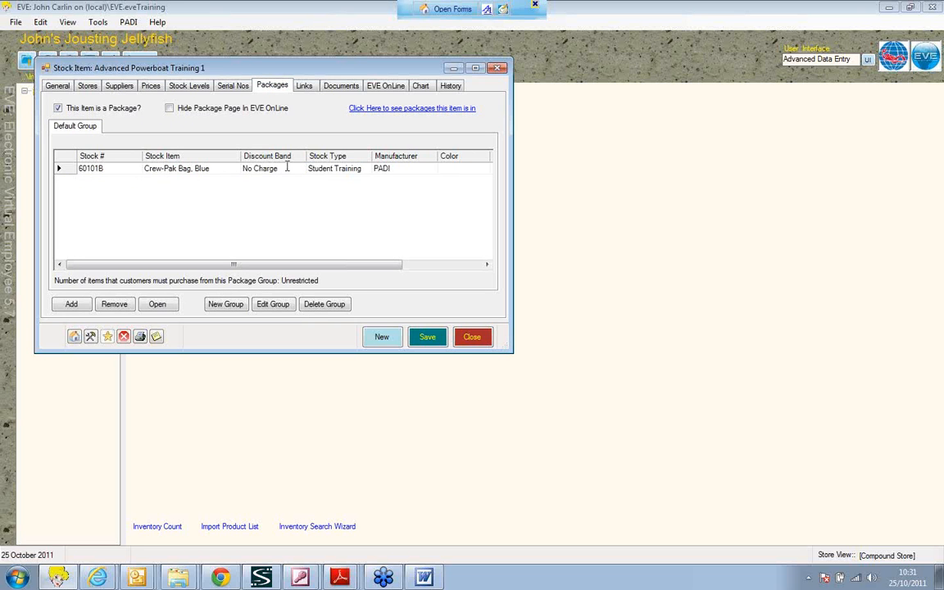
# Clear the discount band of the Crew-Pak Bag, Blue in the package, and set it back to No Charge.
pyautogui.click(285, 170)
pyautogui.click(299, 169)
pyautogui.click(371, 211)
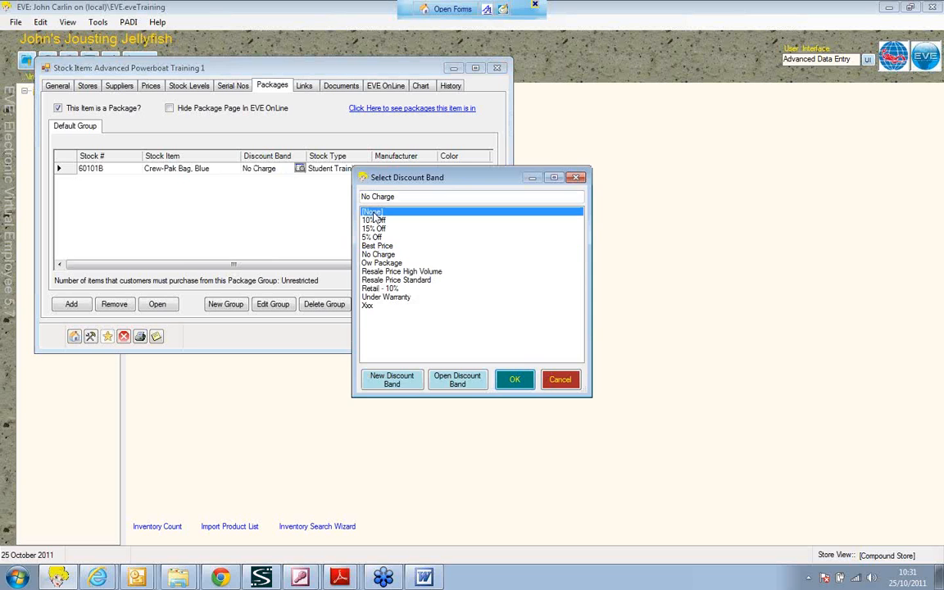
pyautogui.click(514, 379)
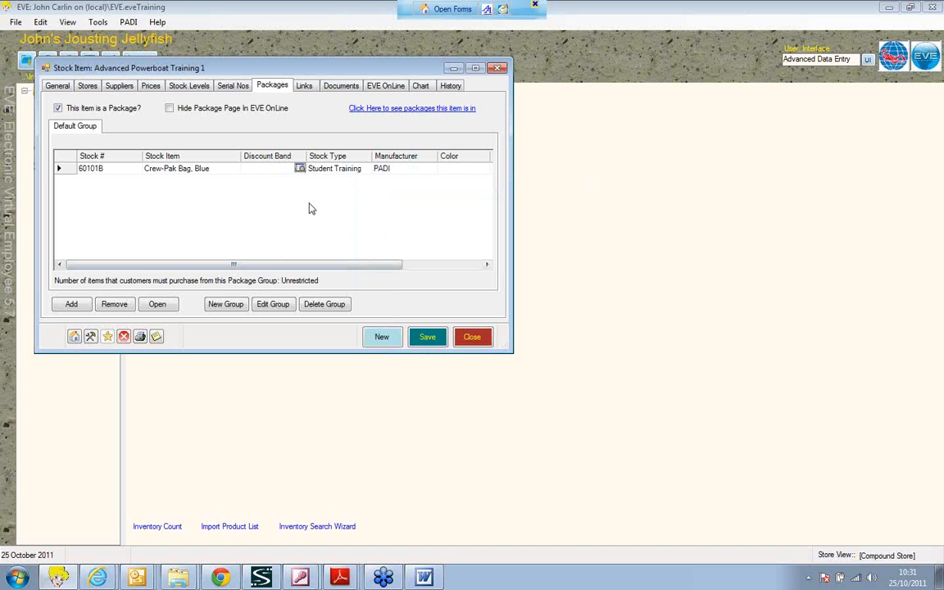
pyautogui.click(300, 168)
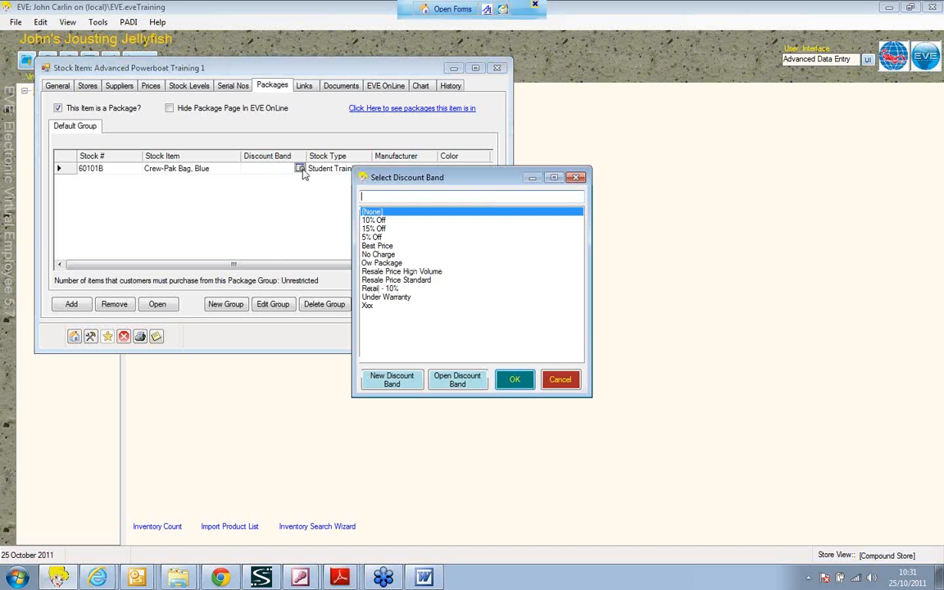
pyautogui.click(385, 254)
pyautogui.click(513, 378)
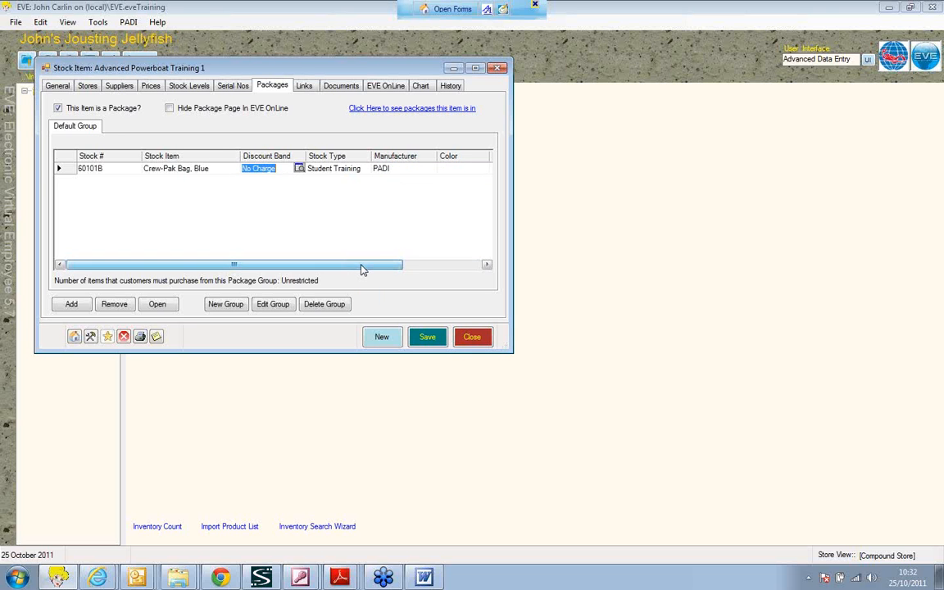
# Mark the Crew-Pak Bag, Blue as checked in the course package.
pyautogui.moveTo(362, 267); pyautogui.dragTo(474, 261)
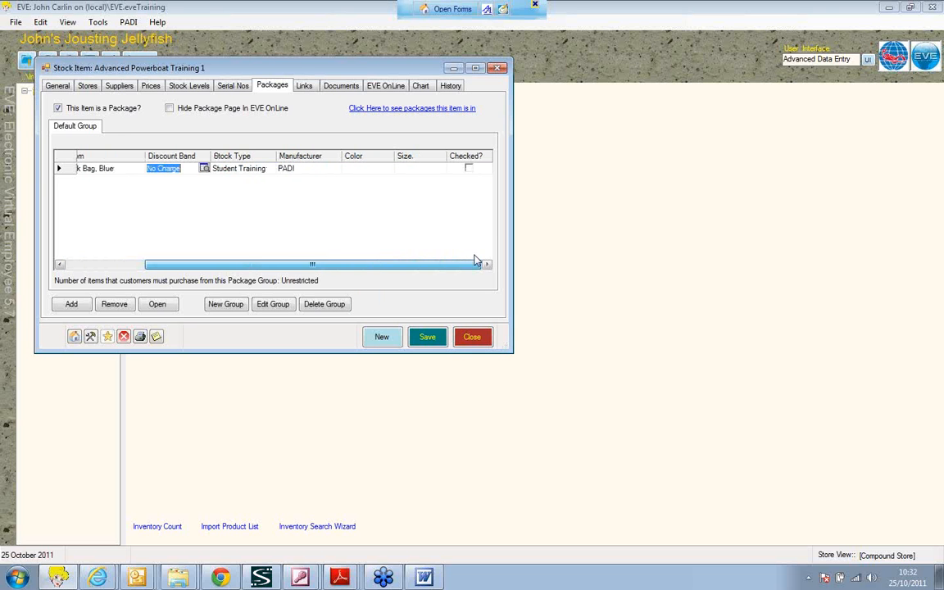
pyautogui.click(471, 170)
pyautogui.click(469, 168)
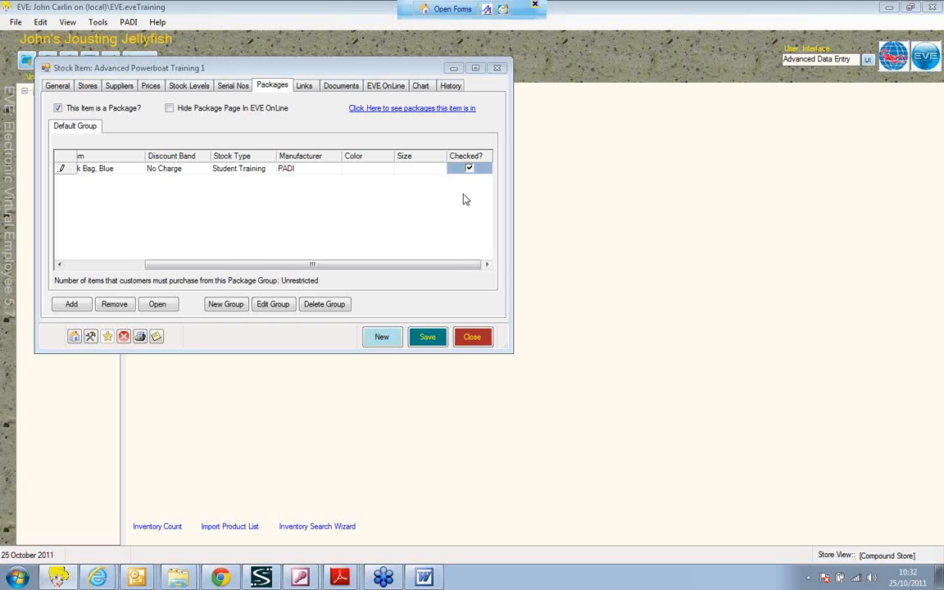
# Set the stock item's special handling so that it is used to sell Courses.
pyautogui.click(306, 87)
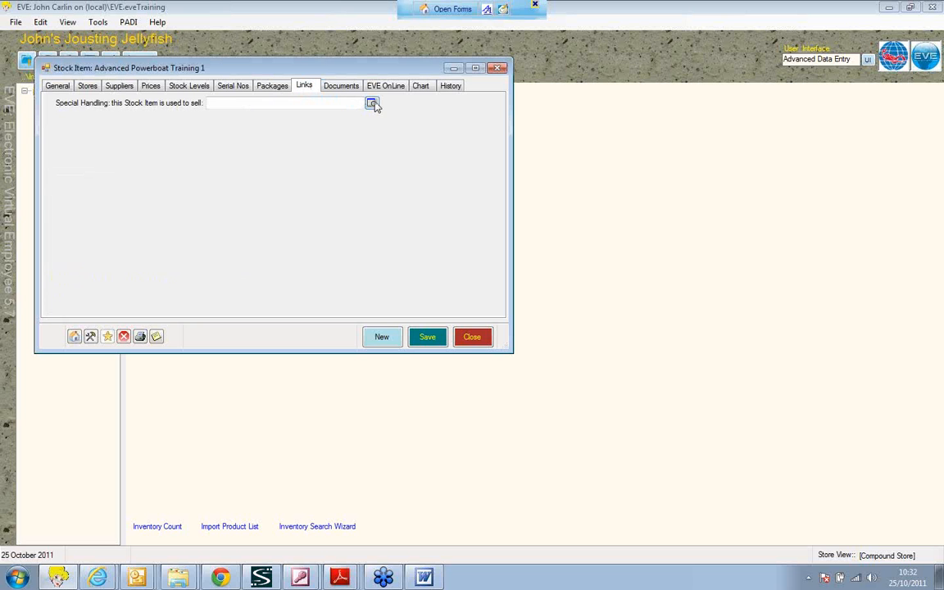
pyautogui.click(371, 104)
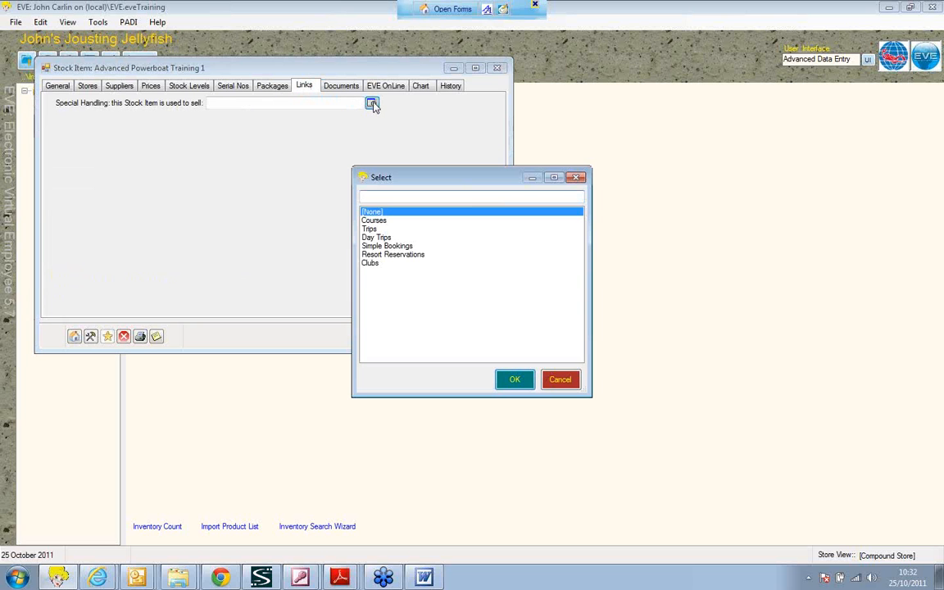
pyautogui.click(383, 220)
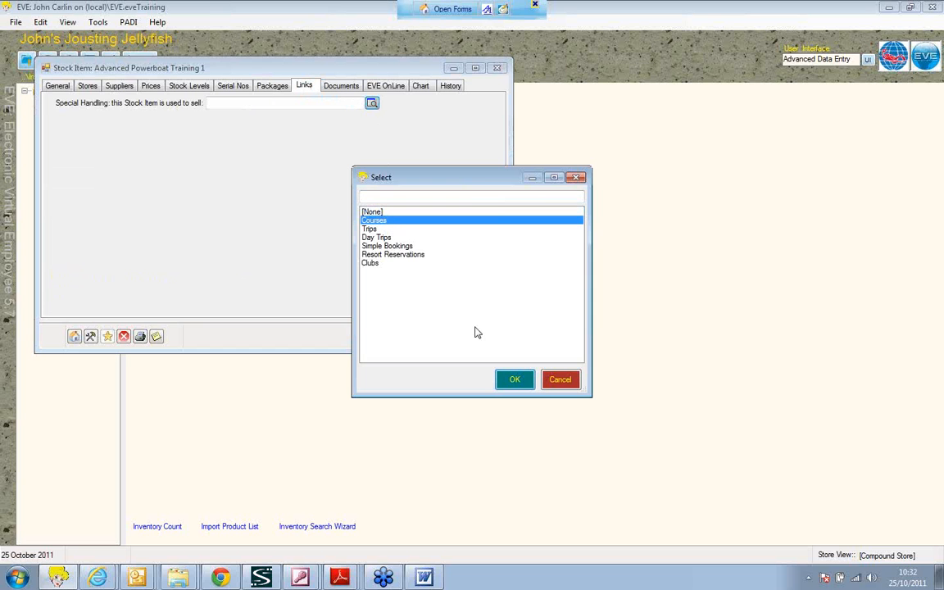
pyautogui.click(513, 381)
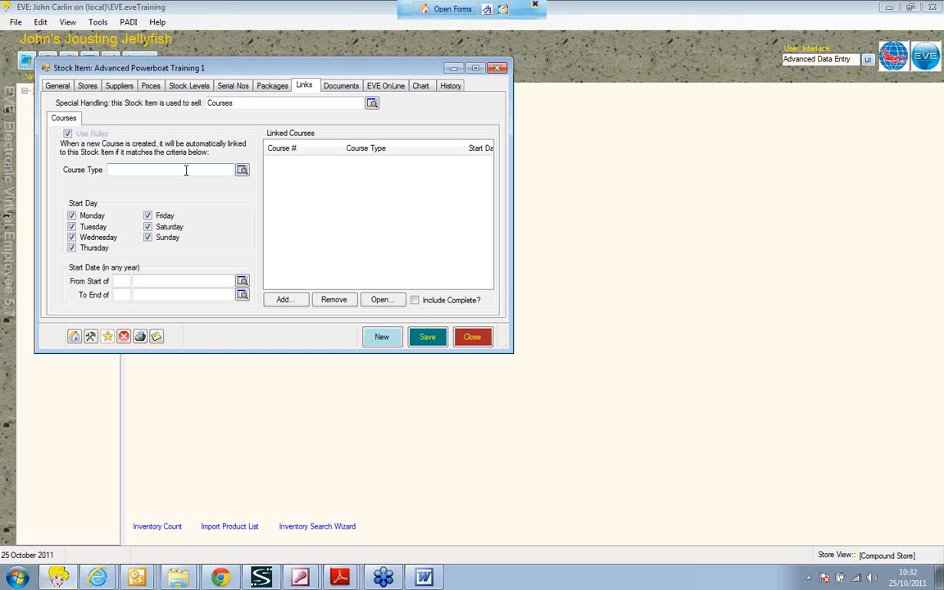
# Start a new course type for the link rule, named Advanced Powerboat Training 1 with the prefix APT1.
pyautogui.click(241, 170)
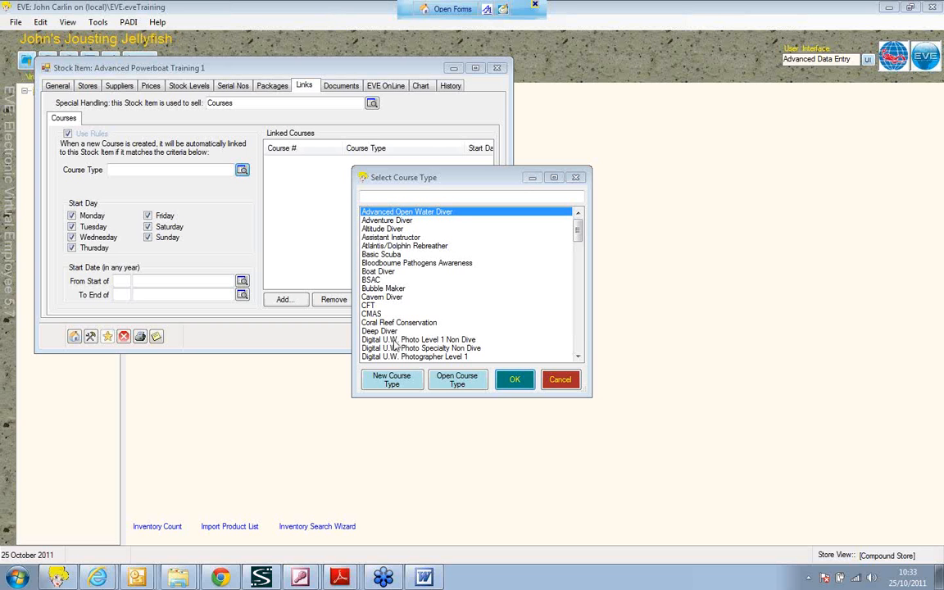
pyautogui.click(405, 383)
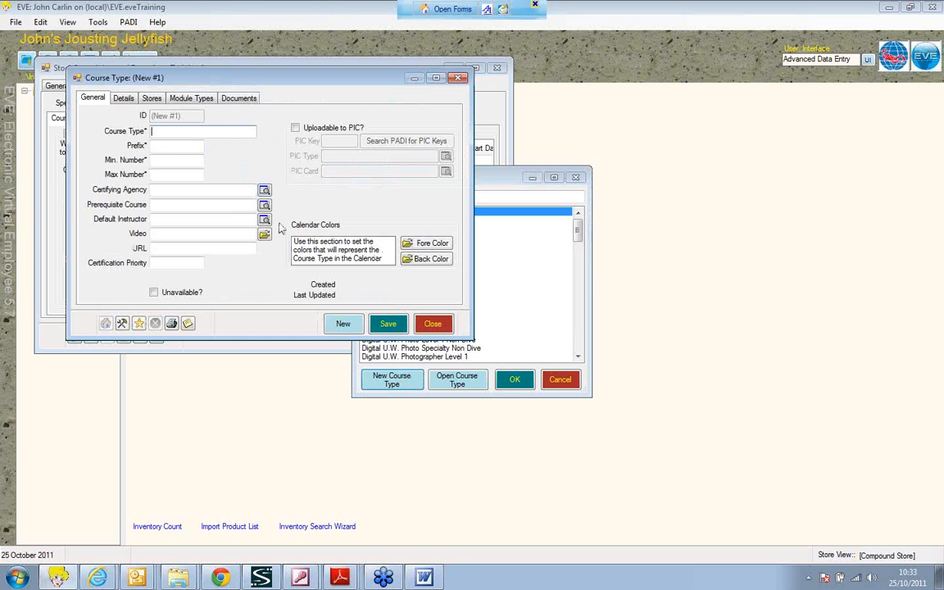
pyautogui.write('Advanced Powerboar Training')
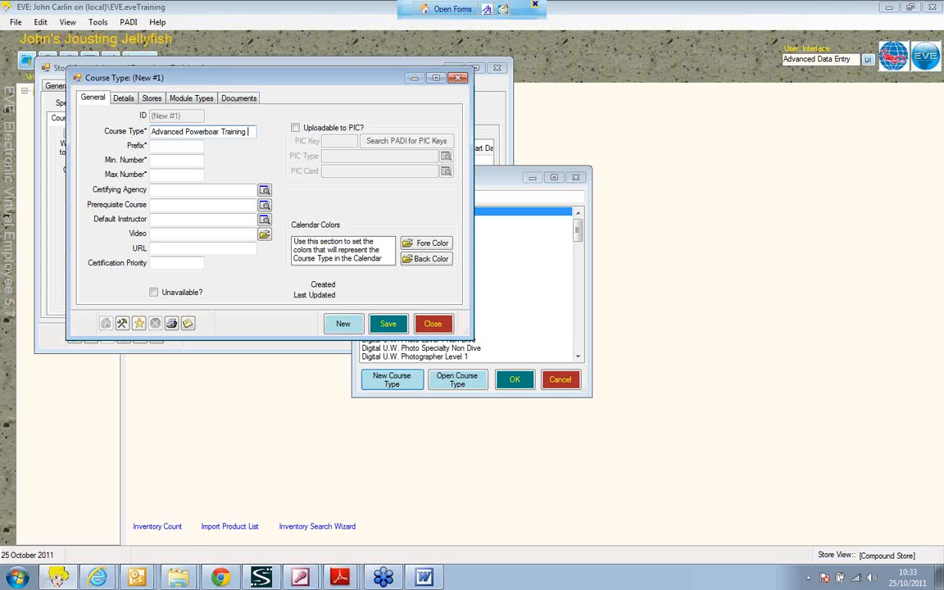
pyautogui.write(' 1')
pyautogui.click(190, 146)
pyautogui.write('APT1')
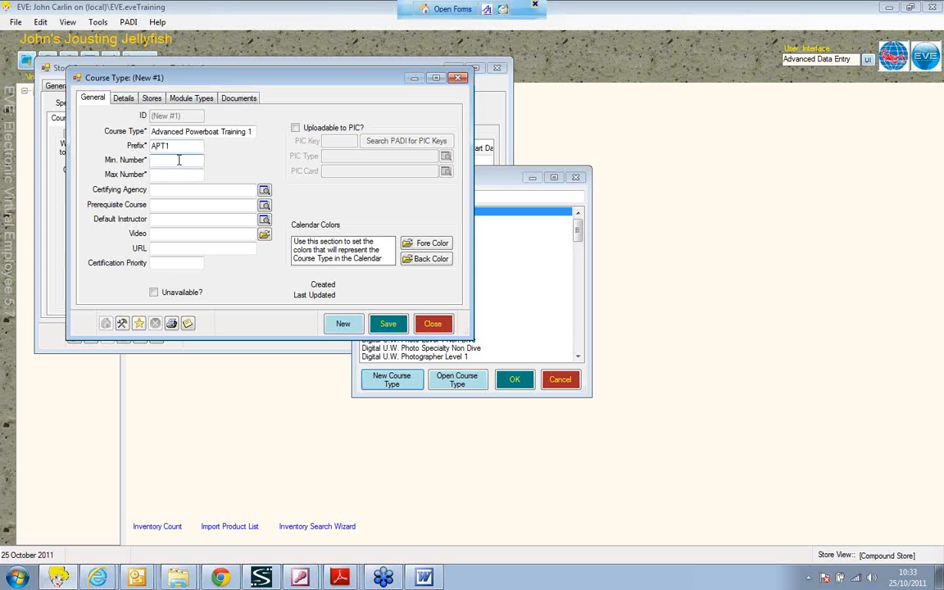
# Set the course type's minimum number to 3, maximum number to 4 and certifying agency to PADI.
pyautogui.click(178, 158)
pyautogui.write('3')
pyautogui.click(184, 175)
pyautogui.write('4')
pyautogui.click(264, 189)
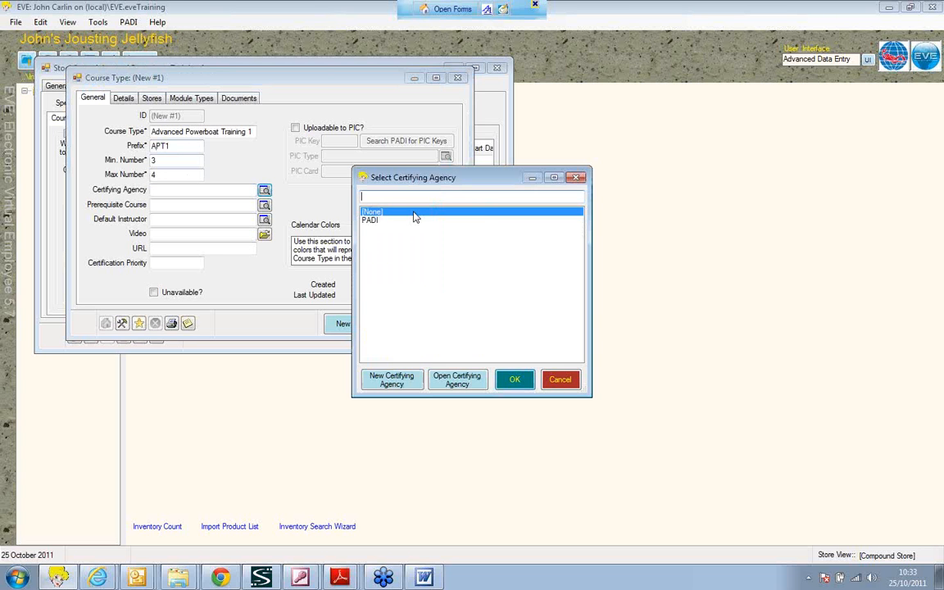
pyautogui.click(373, 219)
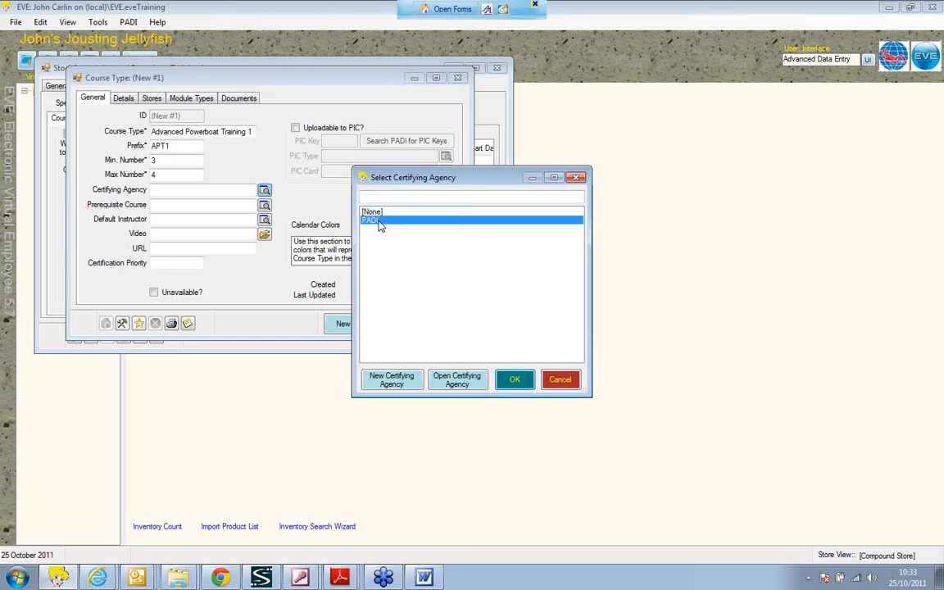
pyautogui.click(515, 379)
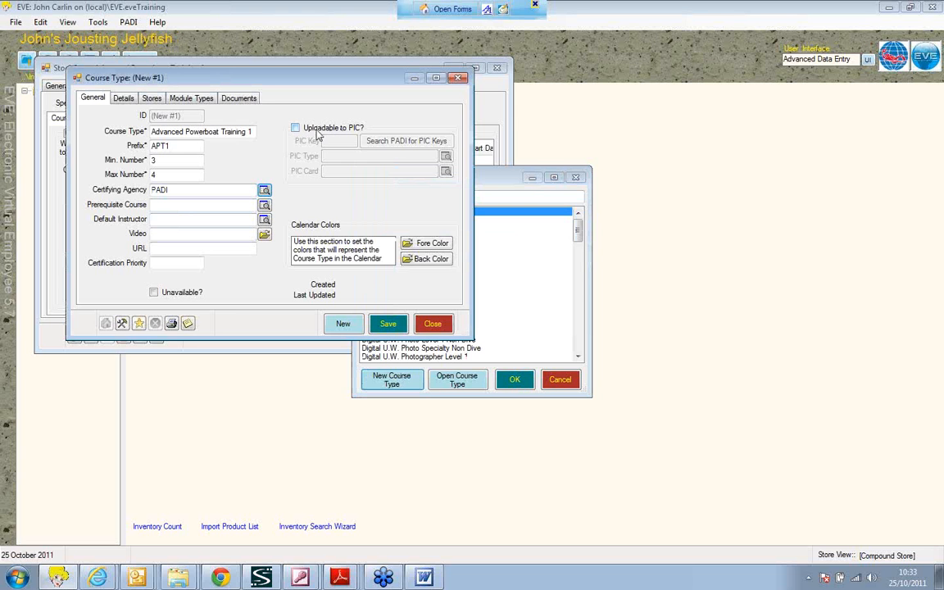
# Check the course type's details and stores, and add the module types Classroom 1 and Boat 1.
pyautogui.click(122, 100)
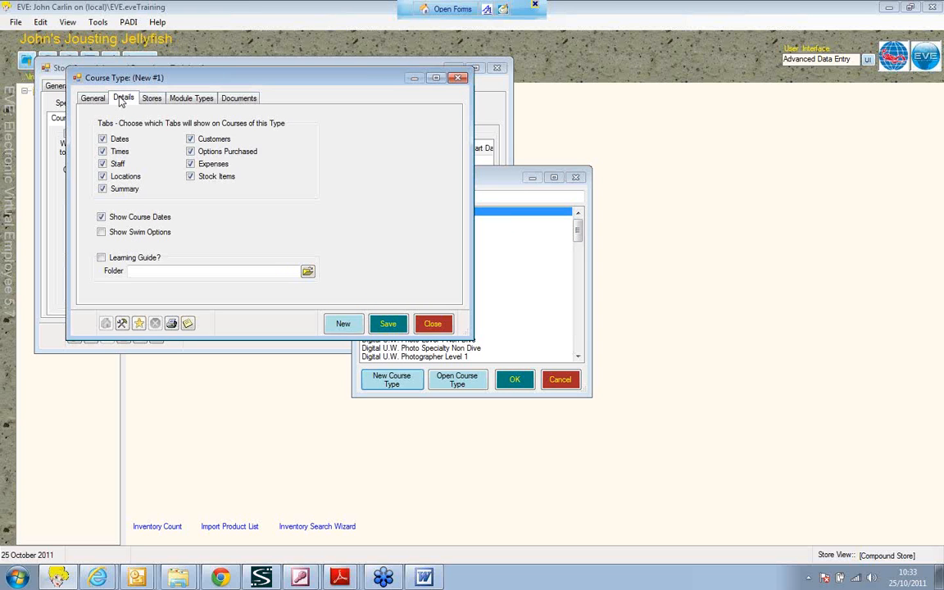
pyautogui.click(151, 98)
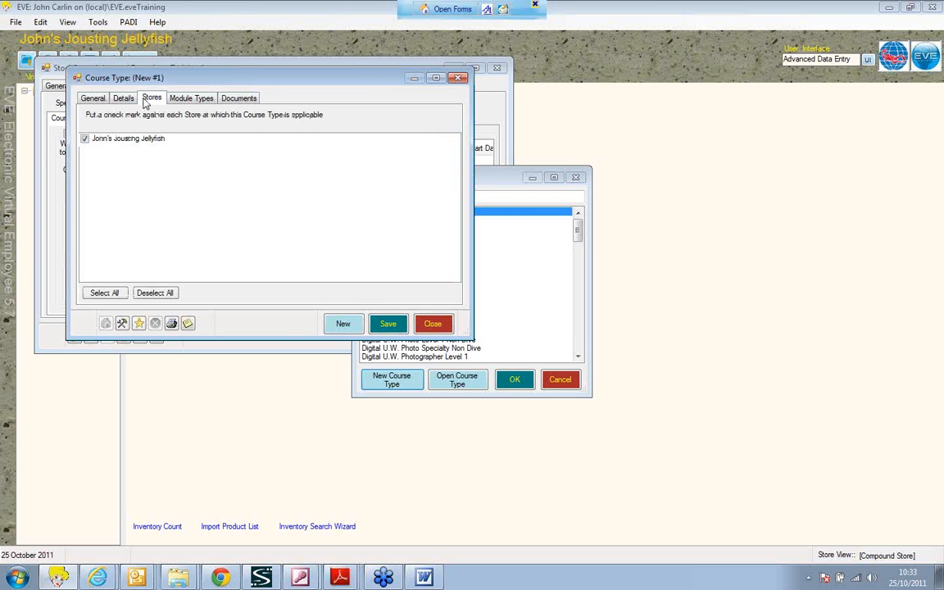
pyautogui.click(190, 100)
pyautogui.click(147, 123)
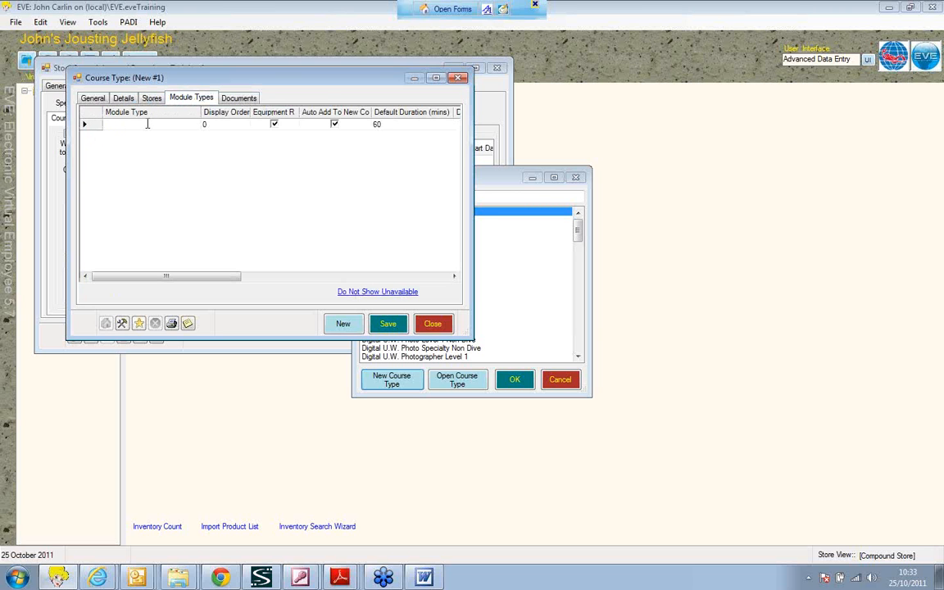
pyautogui.write('Classroom 1')
pyautogui.click(113, 137)
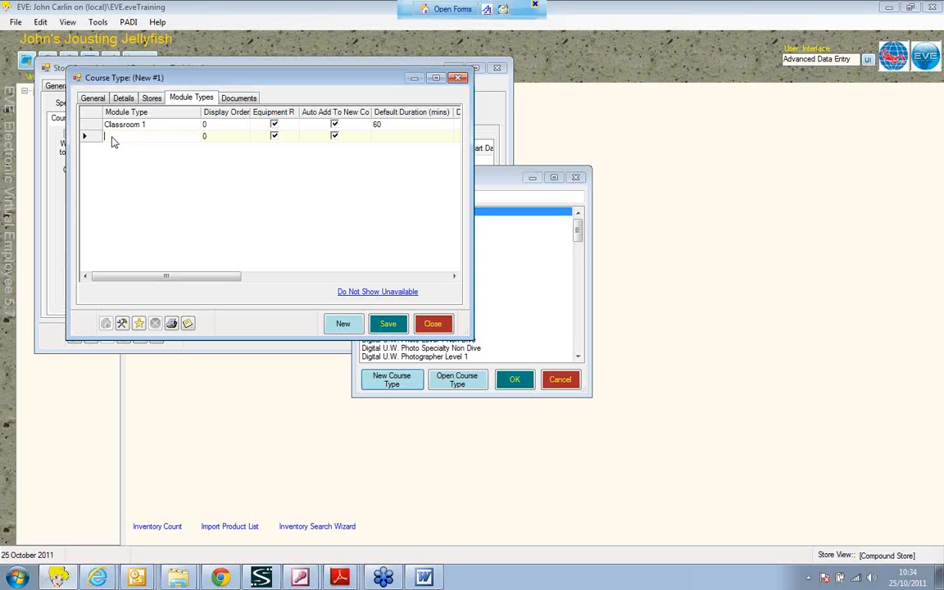
pyautogui.write('Boat 1')
pyautogui.press('Return')
# Add the module types Classroom 2, Boat 2 and Boat 3 to the course type.
pyautogui.write('Cla')
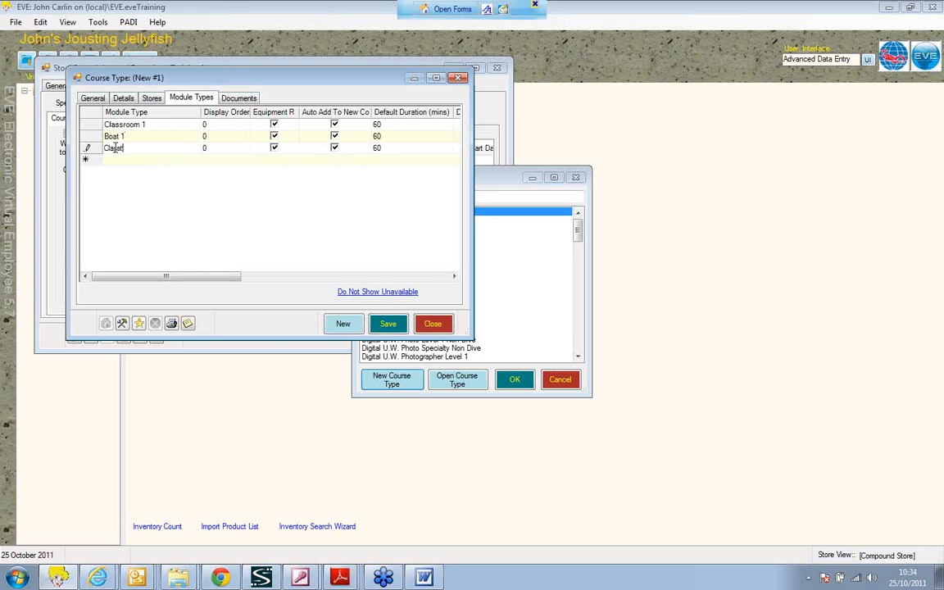
pyautogui.write('ssroom 2')
pyautogui.click(113, 159)
pyautogui.write('Boat 2')
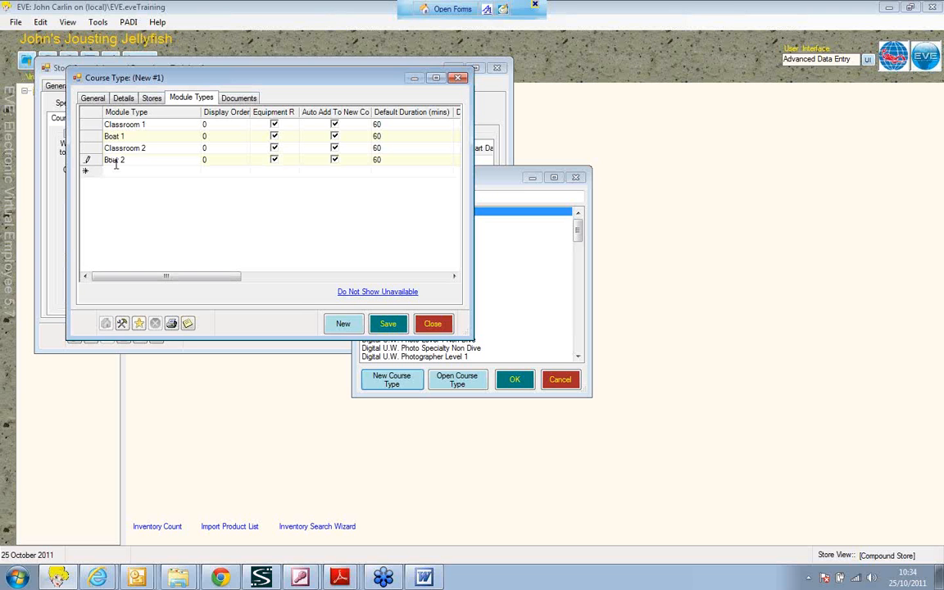
pyautogui.click(116, 170)
pyautogui.write('Bo')
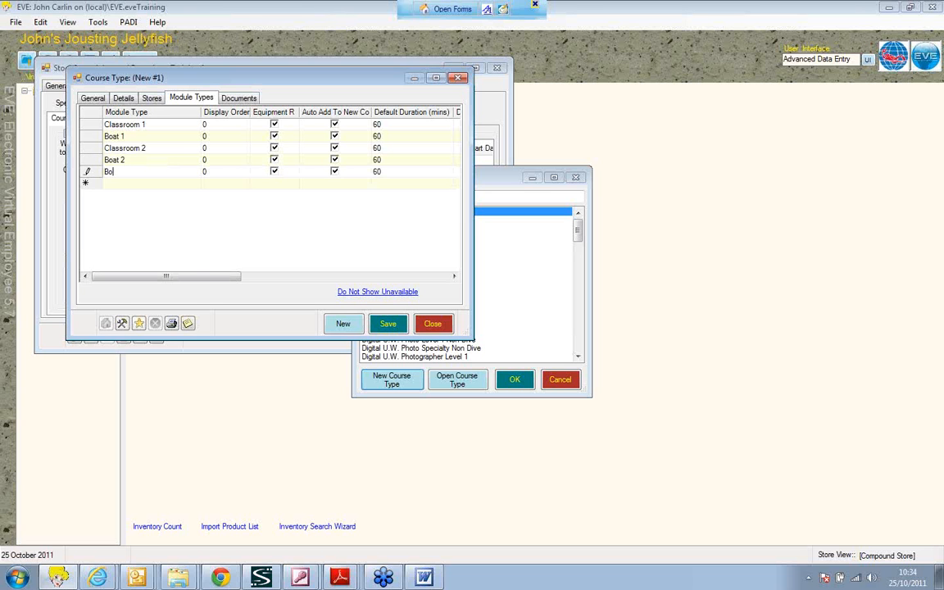
pyautogui.write('at 3')
# Number the display order of the five module types from 1 to 5 in the listed sequence.
pyautogui.click(220, 123)
pyautogui.click(206, 135)
pyautogui.write('2')
pyautogui.click(211, 148)
pyautogui.write('3')
pyautogui.click(212, 160)
pyautogui.write('3')
pyautogui.write('4')
pyautogui.click(218, 172)
pyautogui.write('5')
# Turn off the equipment option for Classroom 1 and Classroom 2, and review the remaining module type settings.
pyautogui.click(275, 126)
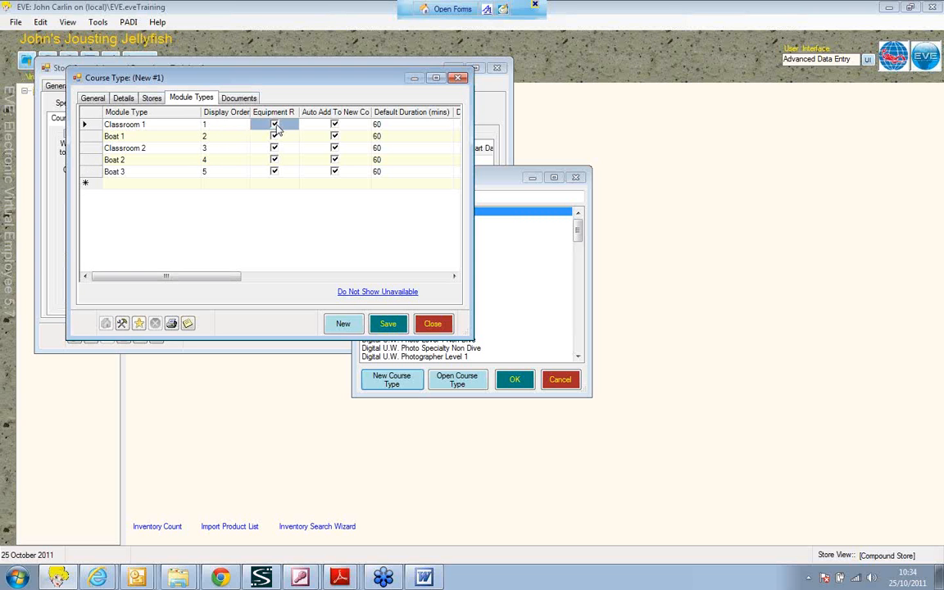
pyautogui.click(274, 148)
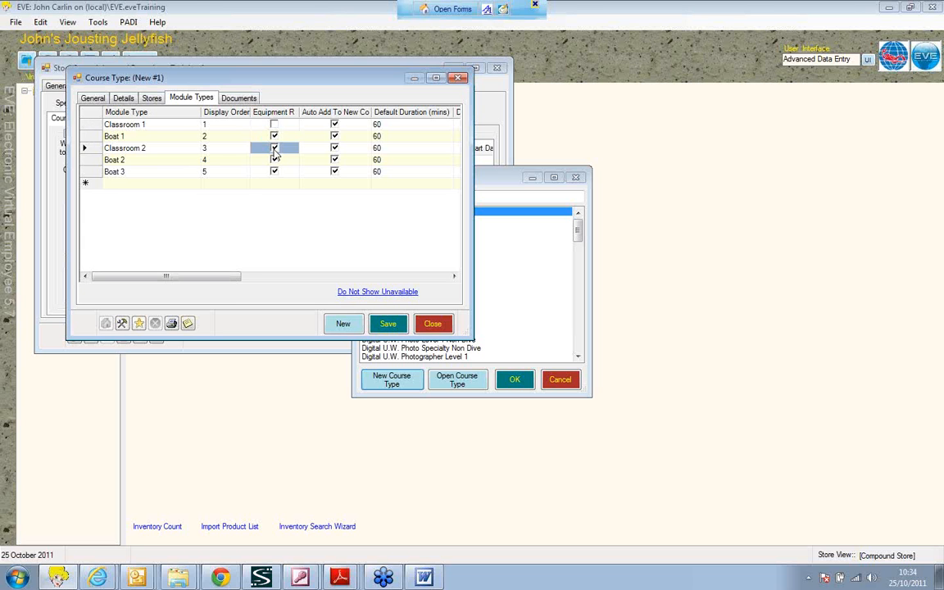
pyautogui.moveTo(211, 280); pyautogui.dragTo(254, 265)
pyautogui.moveTo(275, 110)
pyautogui.mouseDown()
pyautogui.moveTo(251, 110)
pyautogui.moveTo(321, 110)
pyautogui.mouseUp()
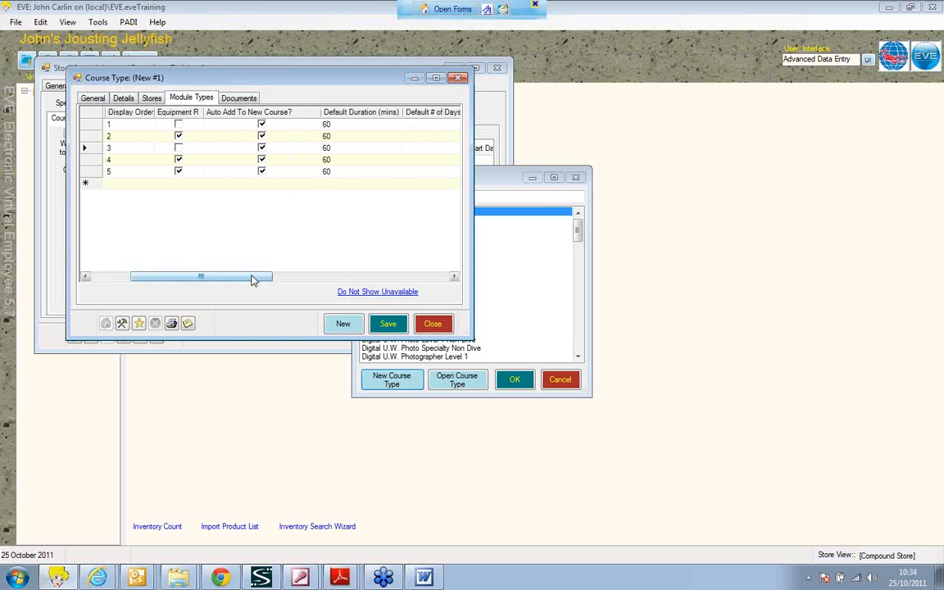
pyautogui.moveTo(253, 276); pyautogui.dragTo(442, 263)
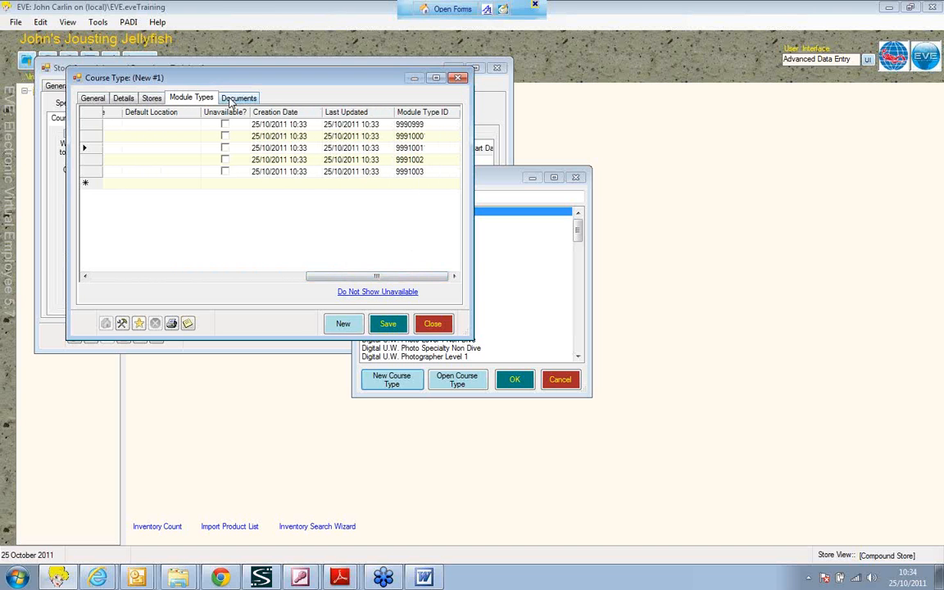
# Start a new document record for the course type with the description "Learning agreement".
pyautogui.click(232, 99)
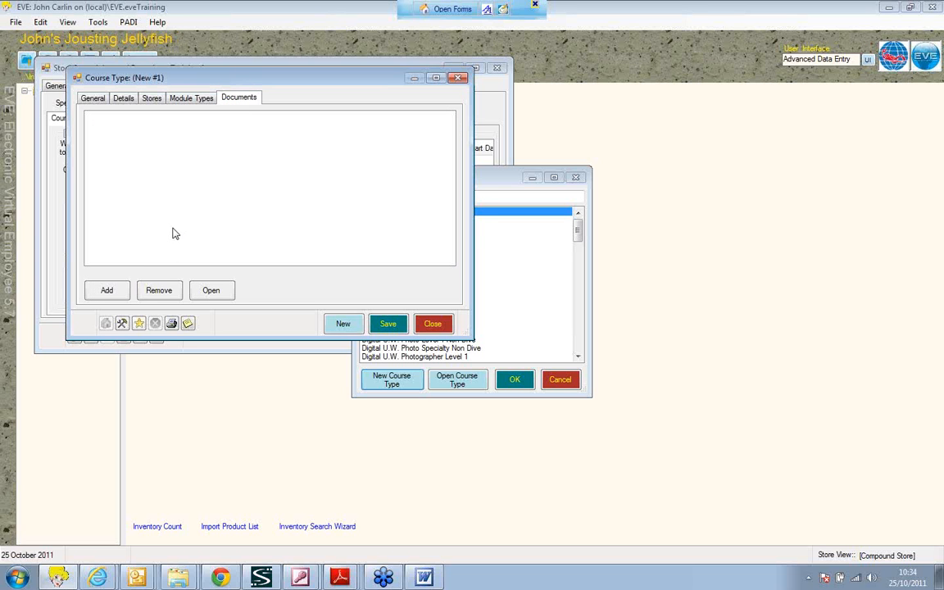
pyautogui.click(106, 291)
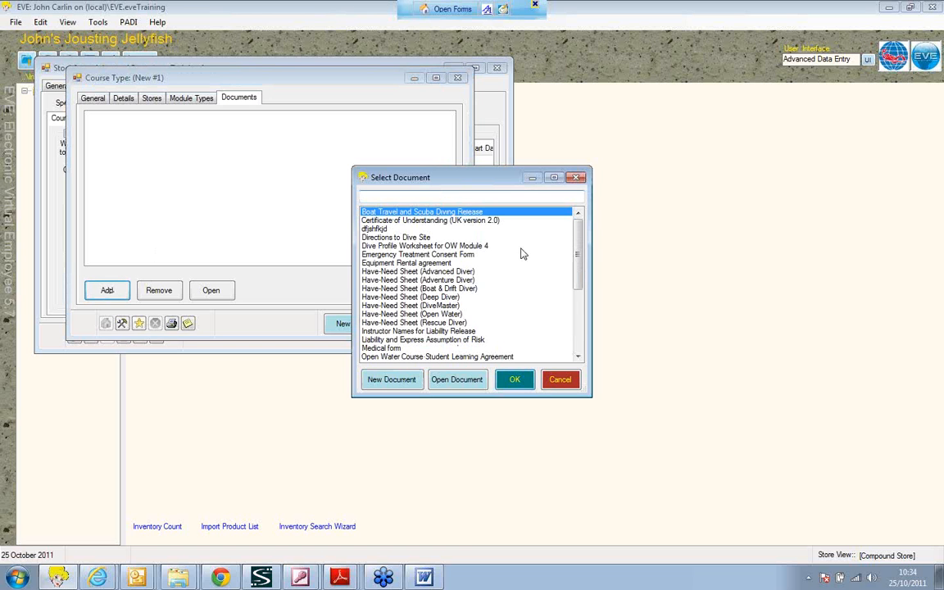
pyautogui.moveTo(578, 258)
pyautogui.mouseDown()
pyautogui.moveTo(580, 317)
pyautogui.moveTo(577, 254)
pyautogui.mouseUp()
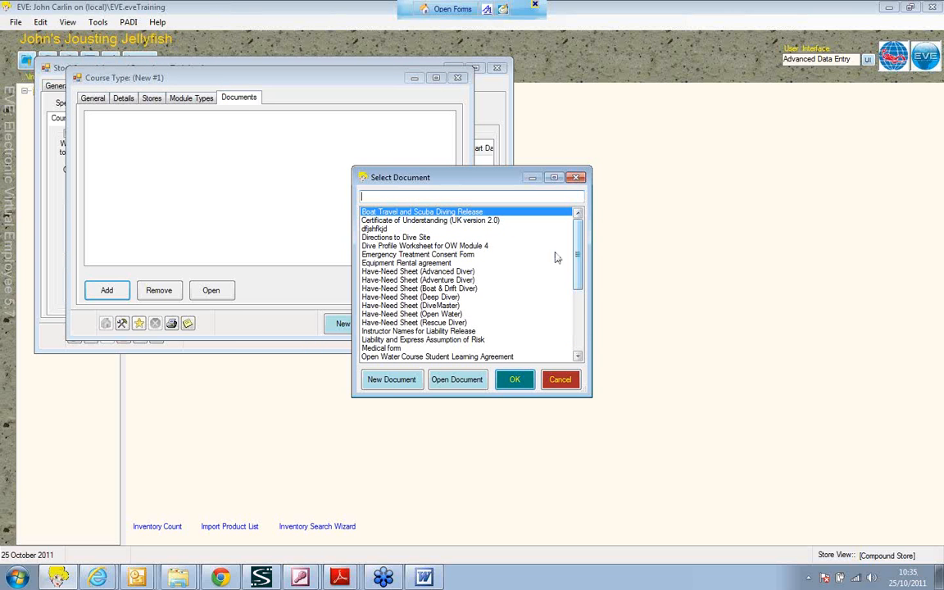
pyautogui.click(388, 379)
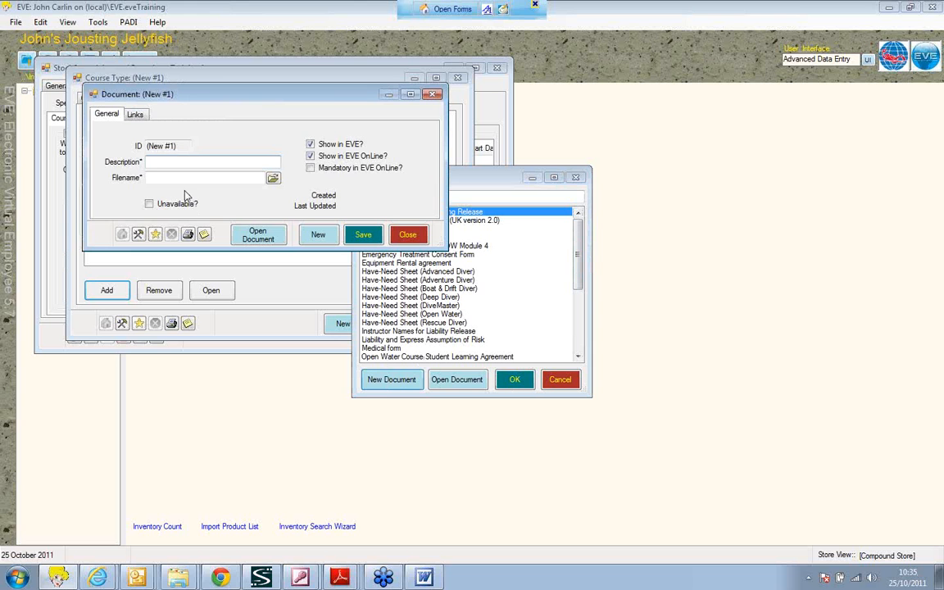
pyautogui.write('Learning agreement')
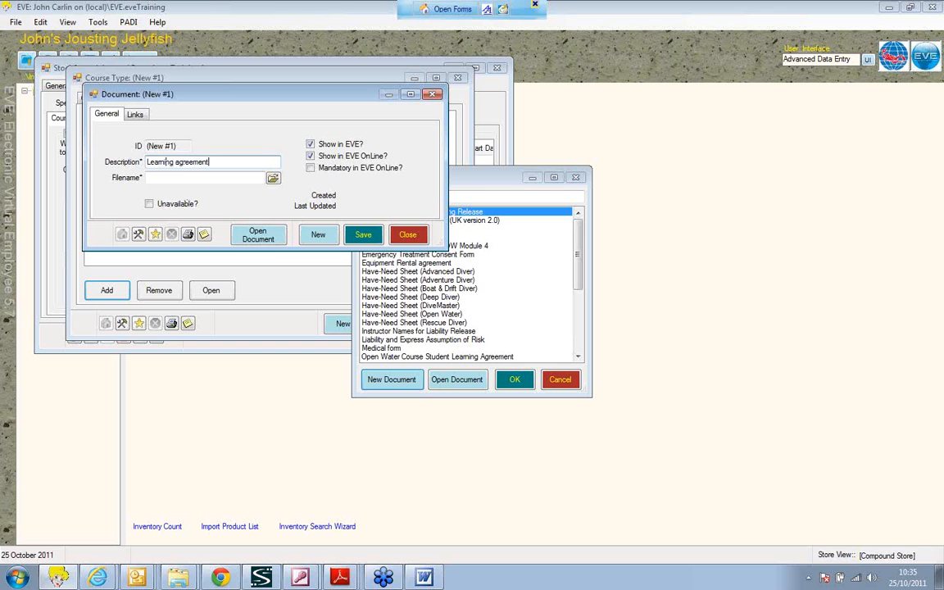
# Set the document's file to the Word file "OW course learning agreement - student" from Brighton Dive Centre's Learning agreements folder, and save the record.
pyautogui.click(273, 179)
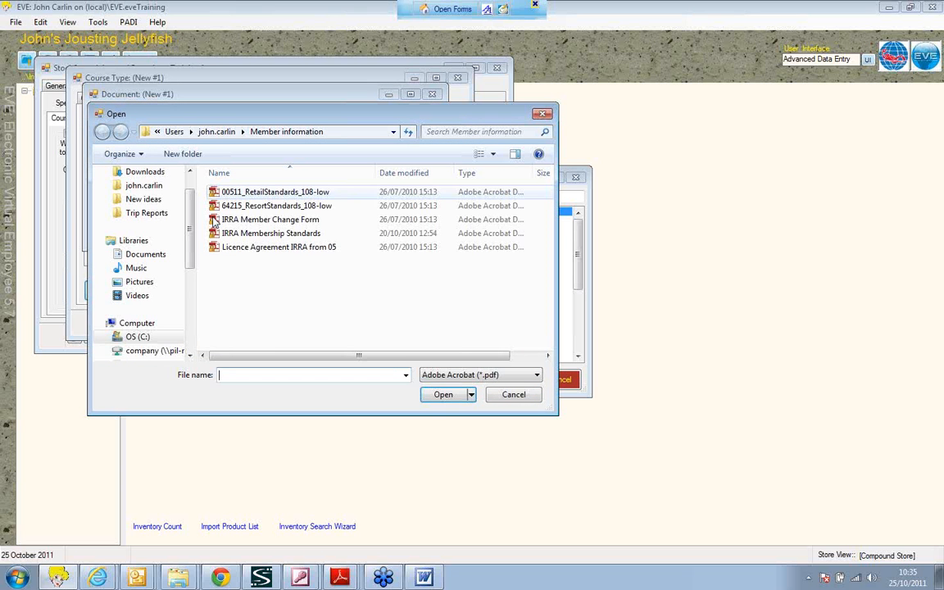
pyautogui.click(148, 213)
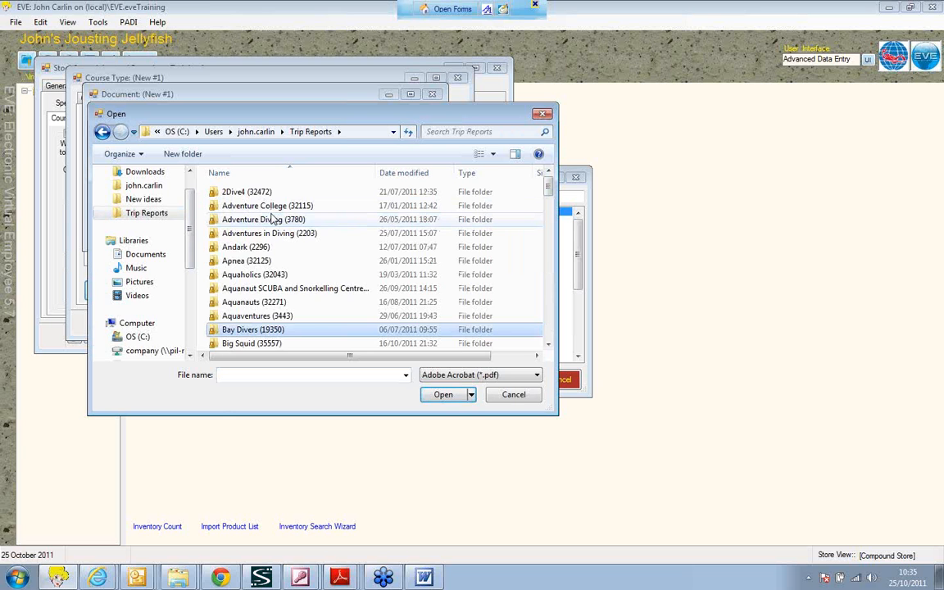
pyautogui.scroll(-1, 273, 218)
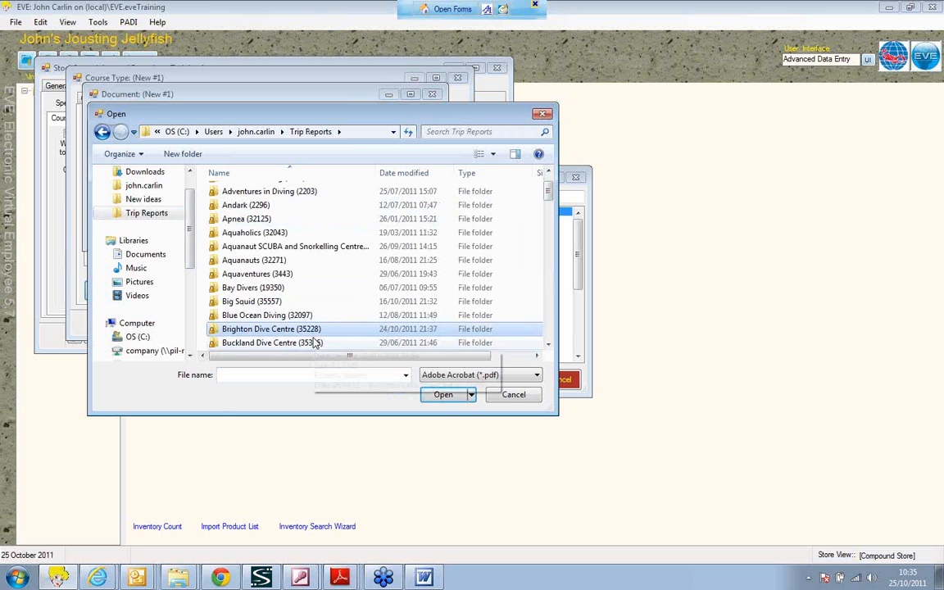
pyautogui.doubleClick(270, 328)
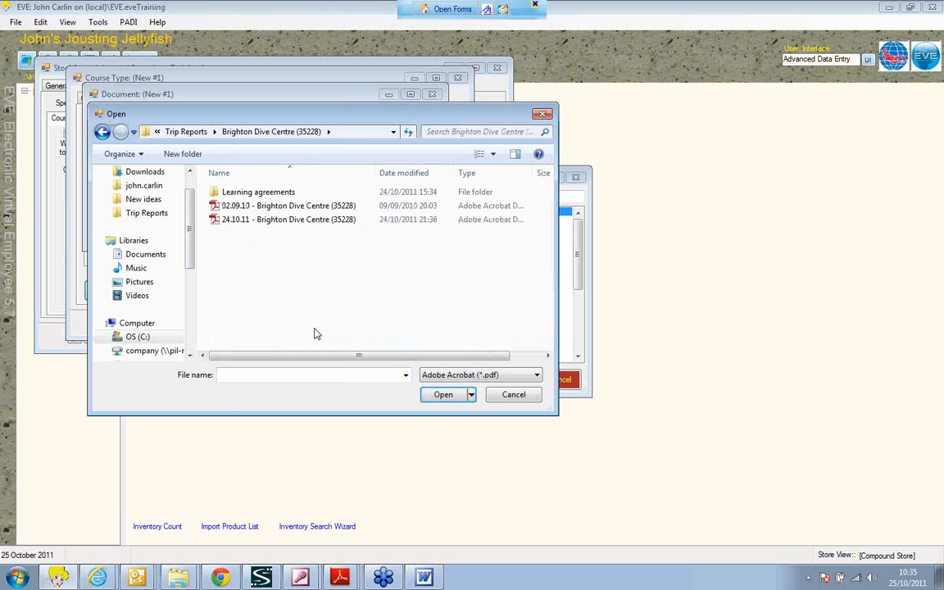
pyautogui.doubleClick(254, 193)
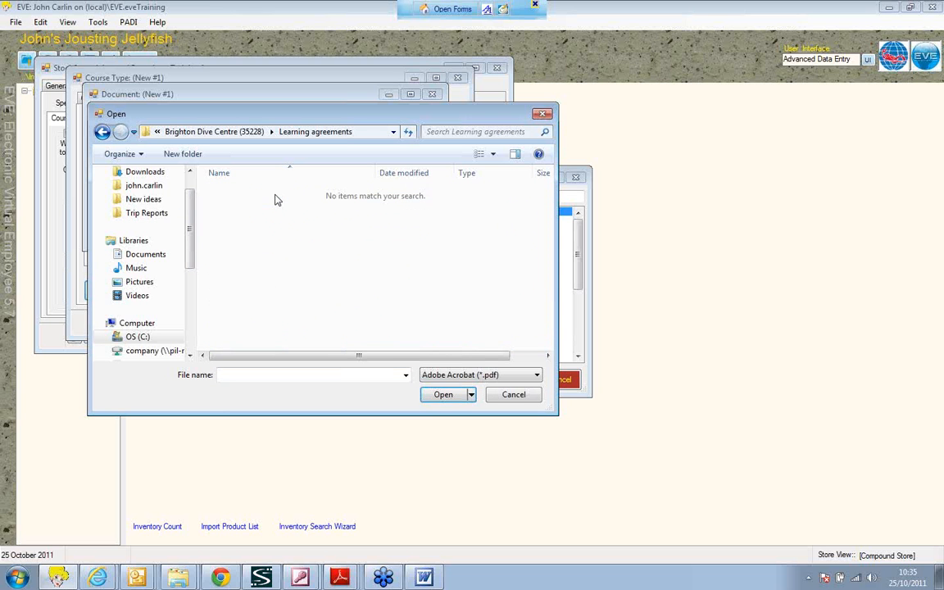
pyautogui.click(472, 376)
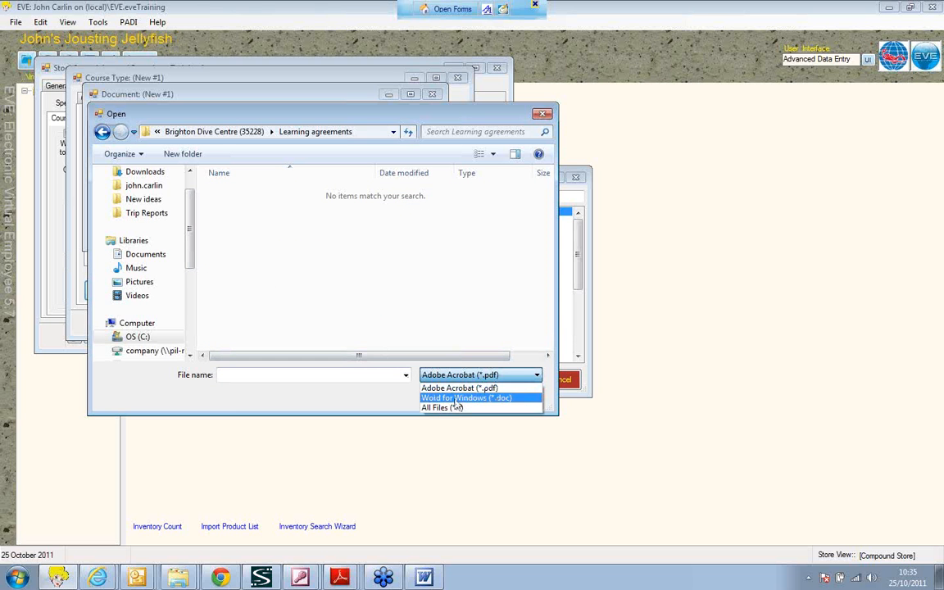
pyautogui.click(455, 397)
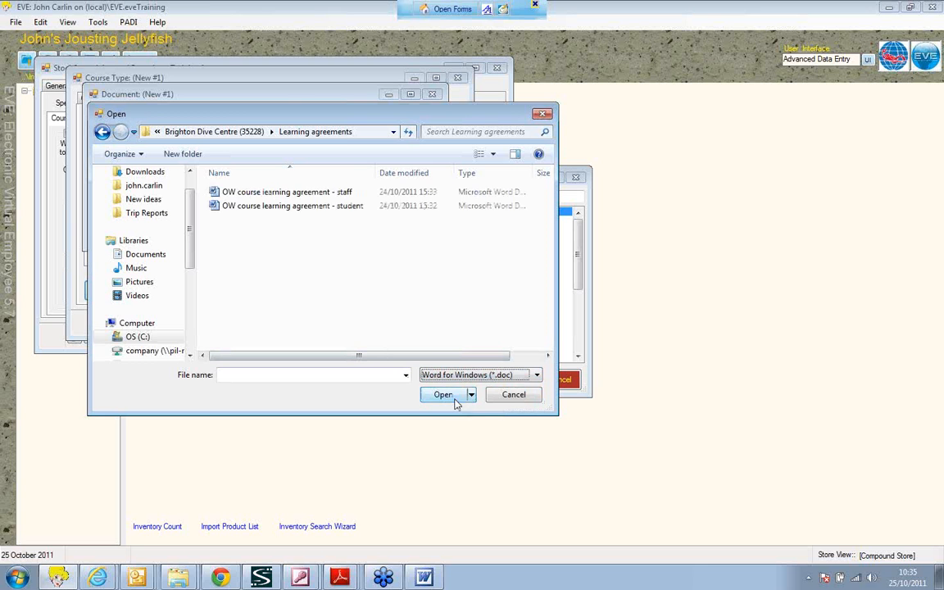
pyautogui.doubleClick(348, 209)
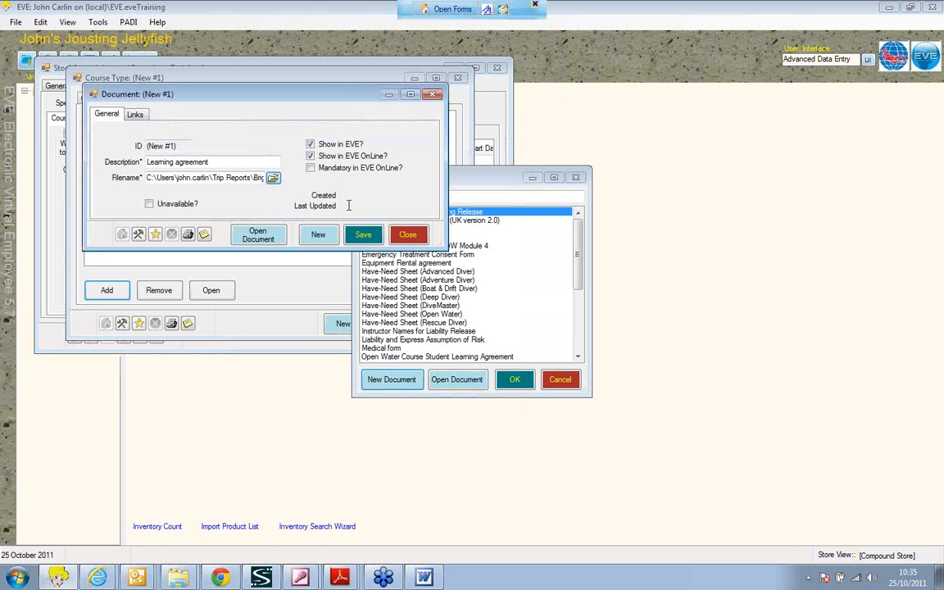
pyautogui.click(363, 236)
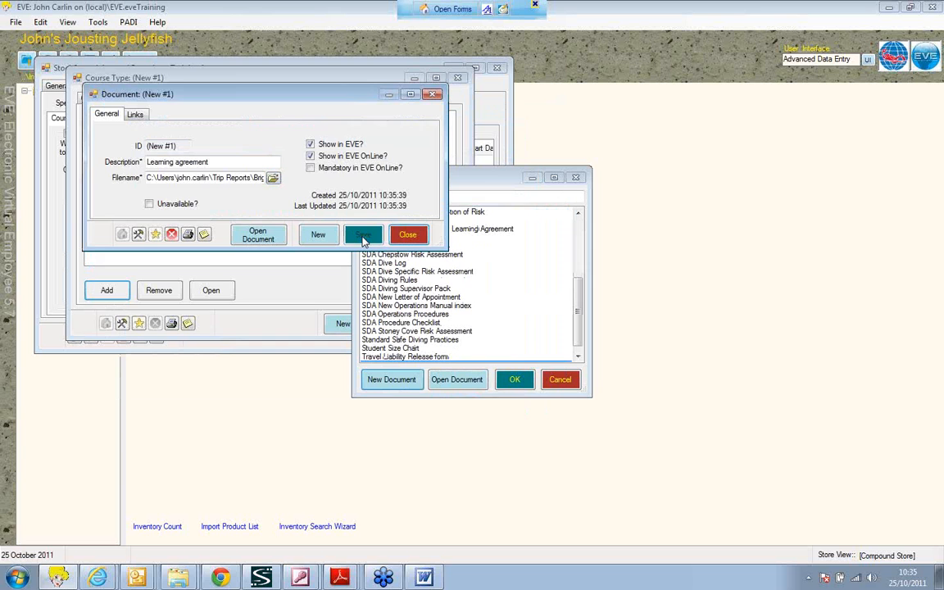
pyautogui.click(422, 236)
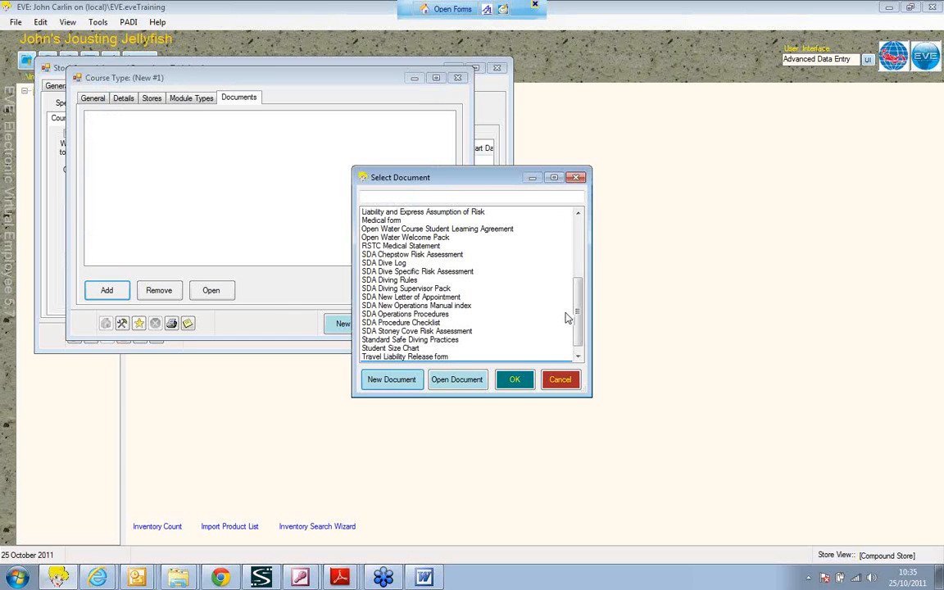
# Try to attach the Learning agreement document to the course type.
pyautogui.click(578, 357)
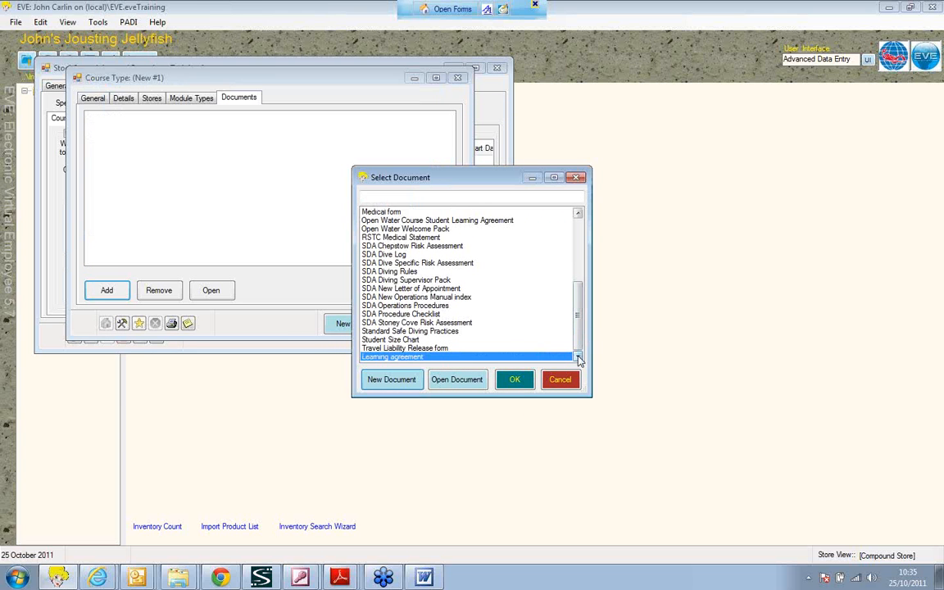
pyautogui.click(515, 382)
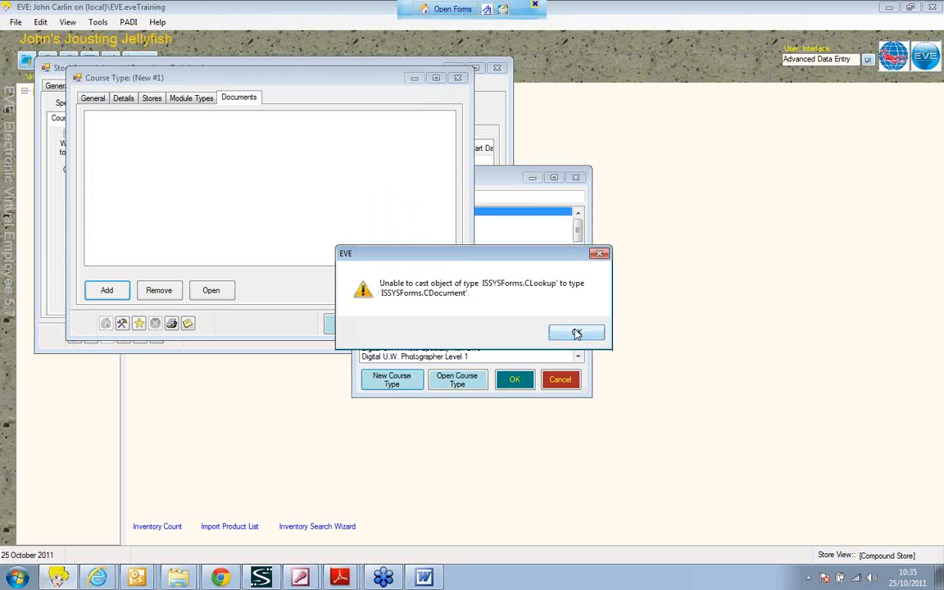
pyautogui.click(577, 333)
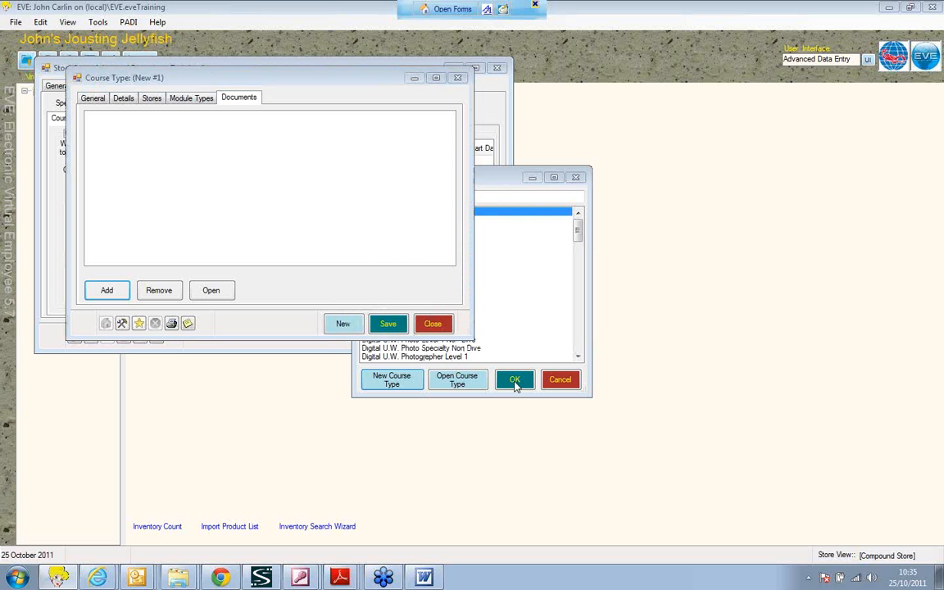
# Save the new course type, link it to the Advanced Powerboat Training 1 stock item, and save and close that item.
pyautogui.click(433, 323)
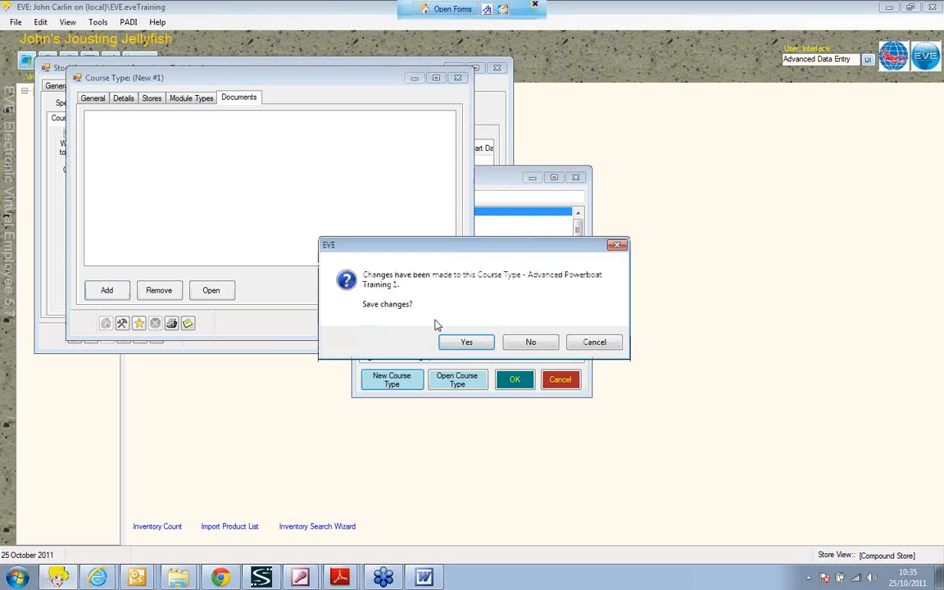
pyautogui.click(483, 343)
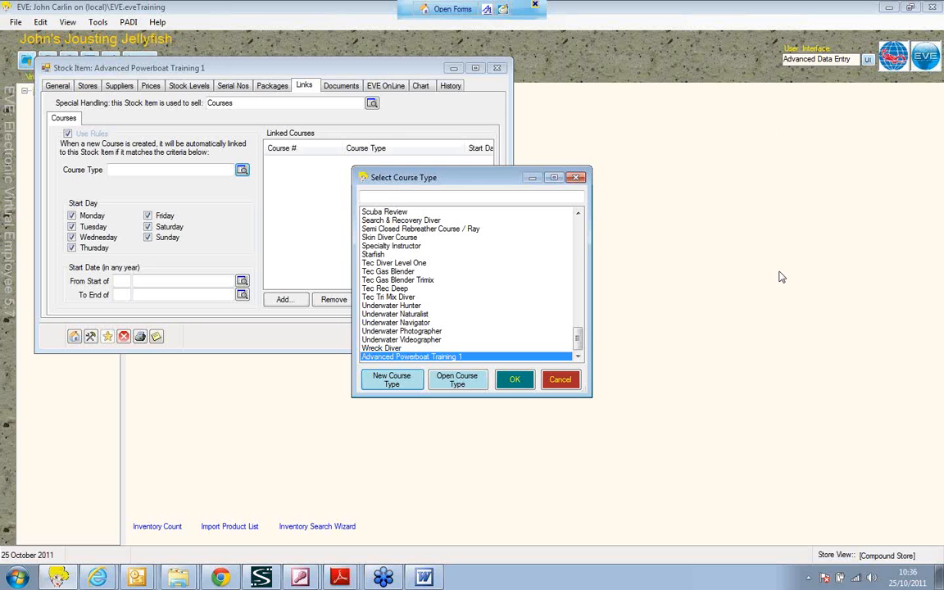
pyautogui.click(515, 381)
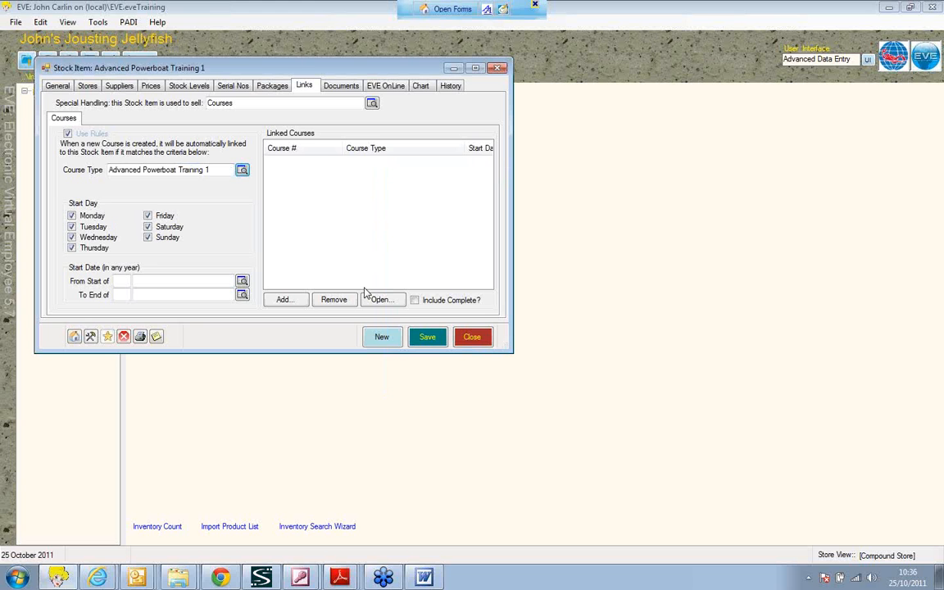
pyautogui.click(429, 338)
pyautogui.click(471, 339)
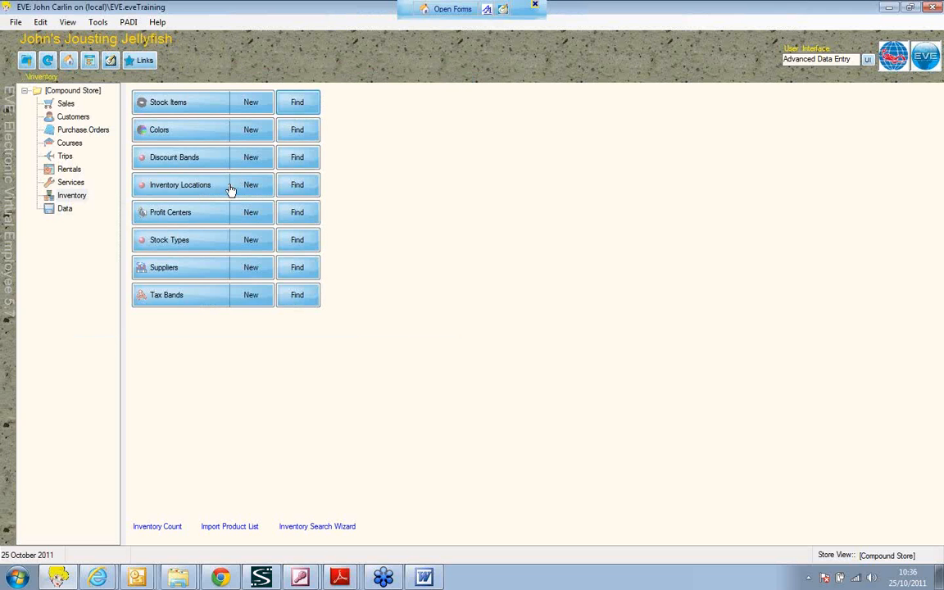
# Create a new sales invoice and assign the first customer found by a last name search.
pyautogui.click(65, 104)
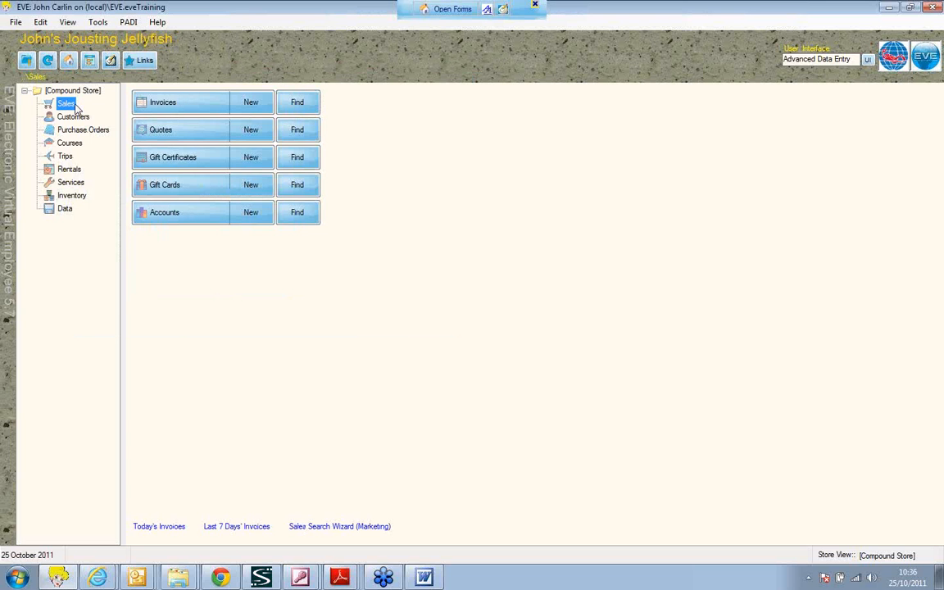
pyautogui.click(255, 102)
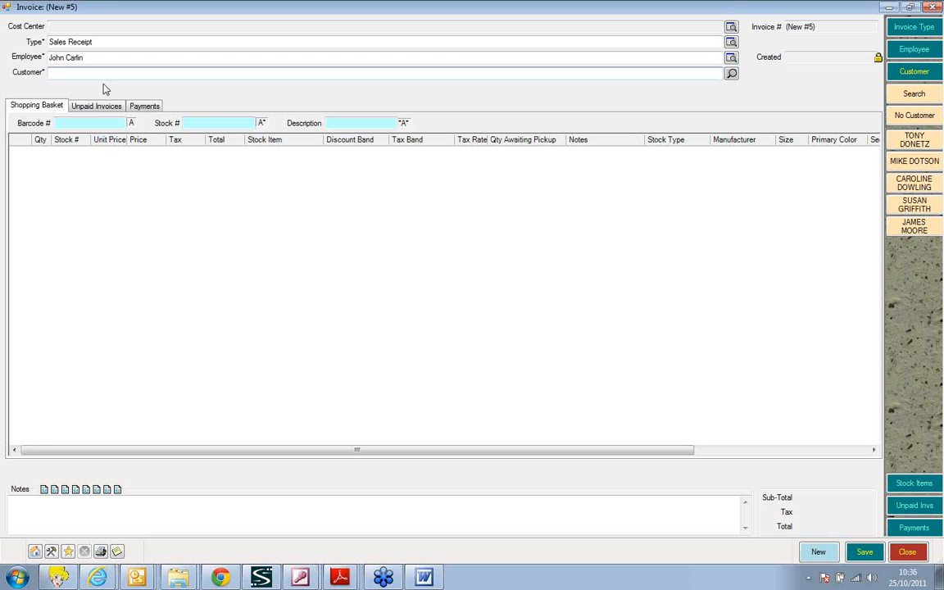
pyautogui.write('smith')
pyautogui.press('Return')
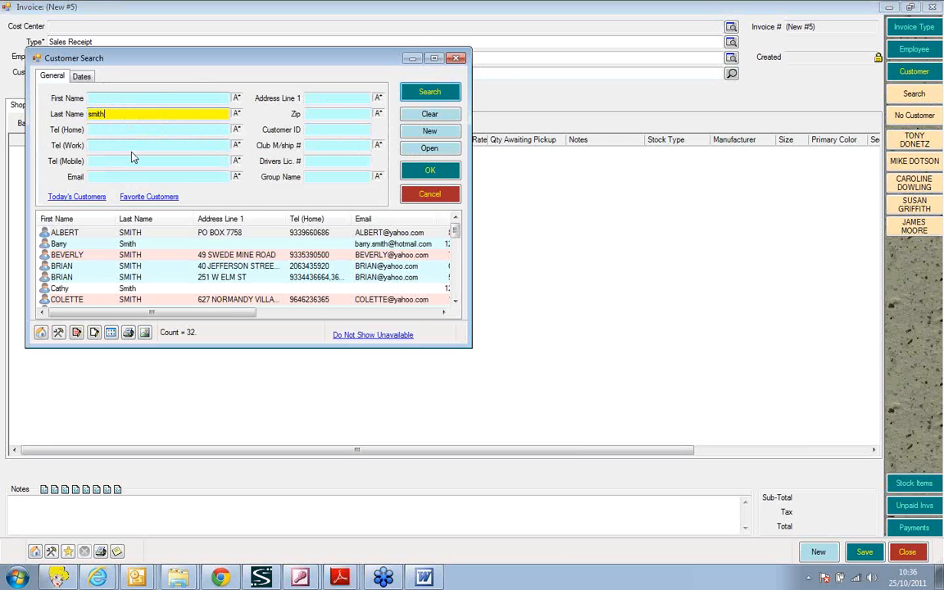
pyautogui.doubleClick(134, 233)
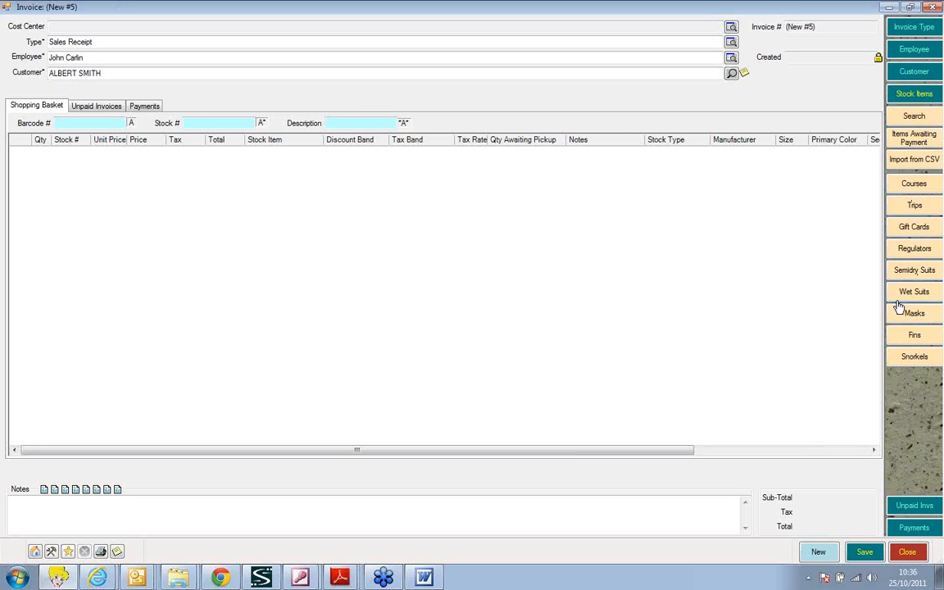
# Search the stock items for the invoice by stock type Courses and description "adv".
pyautogui.click(897, 116)
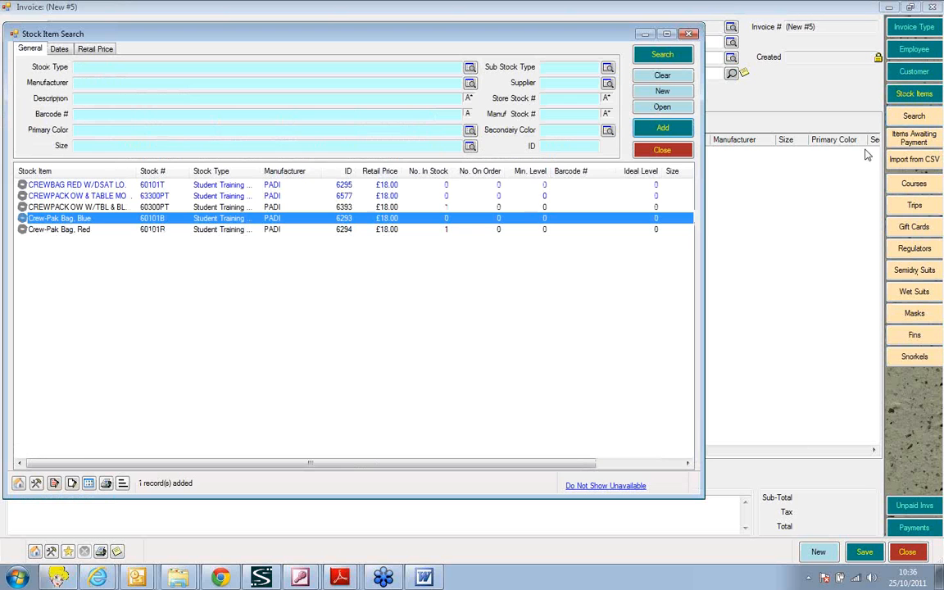
pyautogui.click(95, 67)
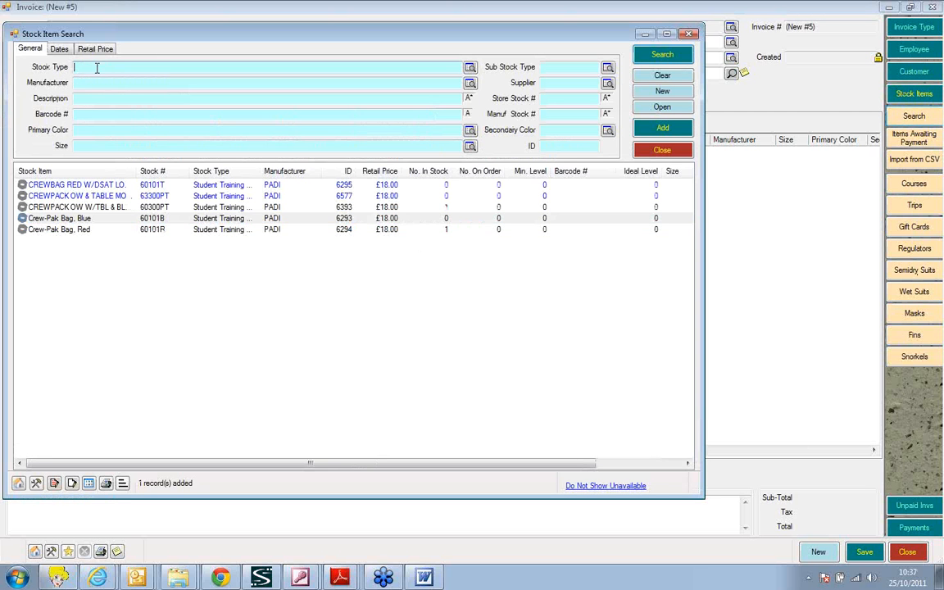
pyautogui.write('Courses')
pyautogui.press('Return')
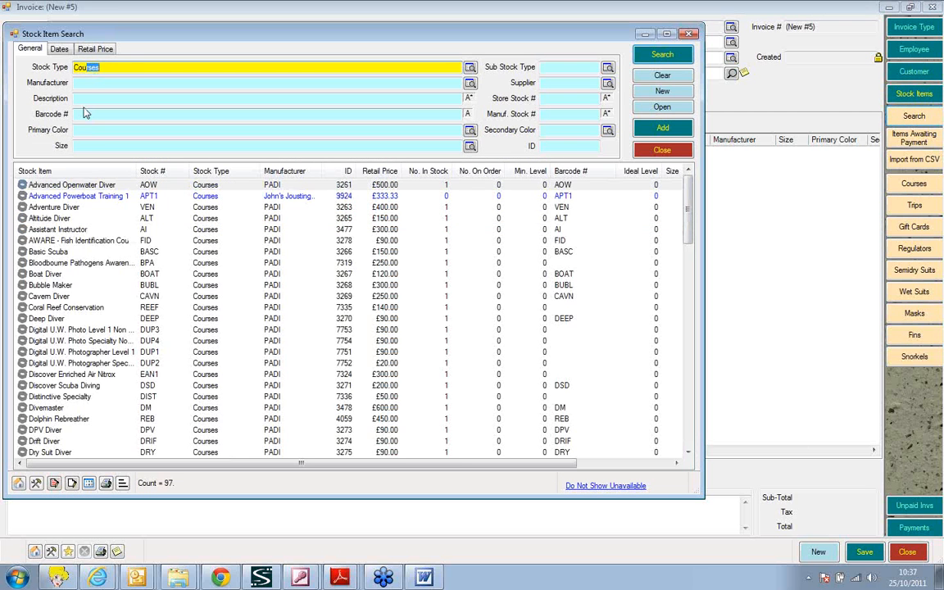
pyautogui.click(84, 98)
pyautogui.write('adv')
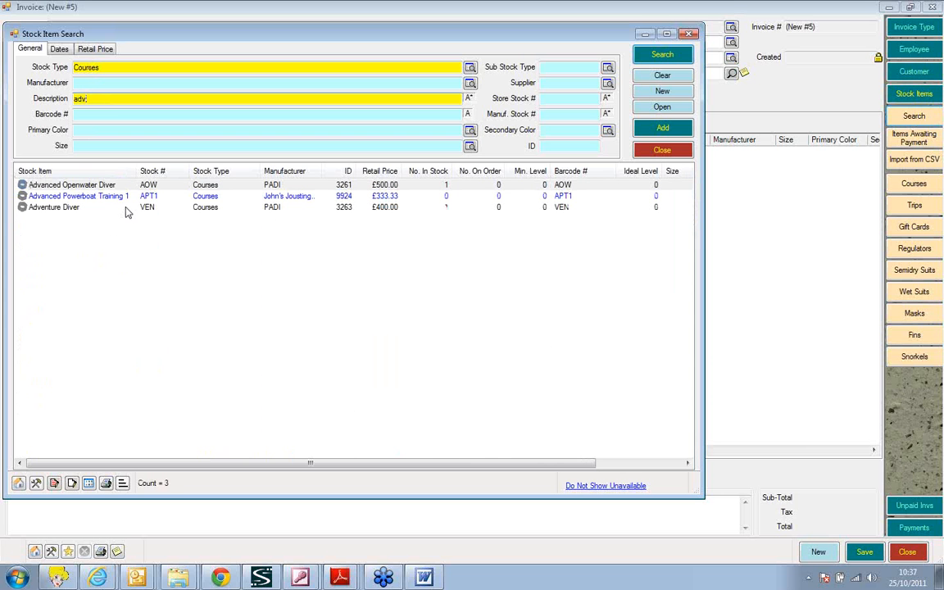
# Choose the Advanced Powerboat Training 1 course for the invoice and open its booking.
pyautogui.doubleClick(126, 207)
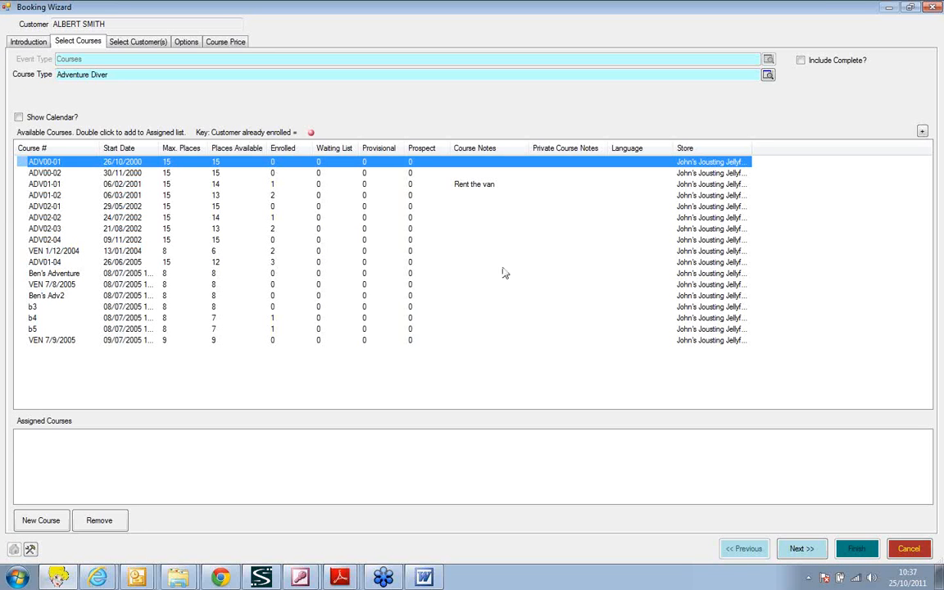
pyautogui.click(916, 556)
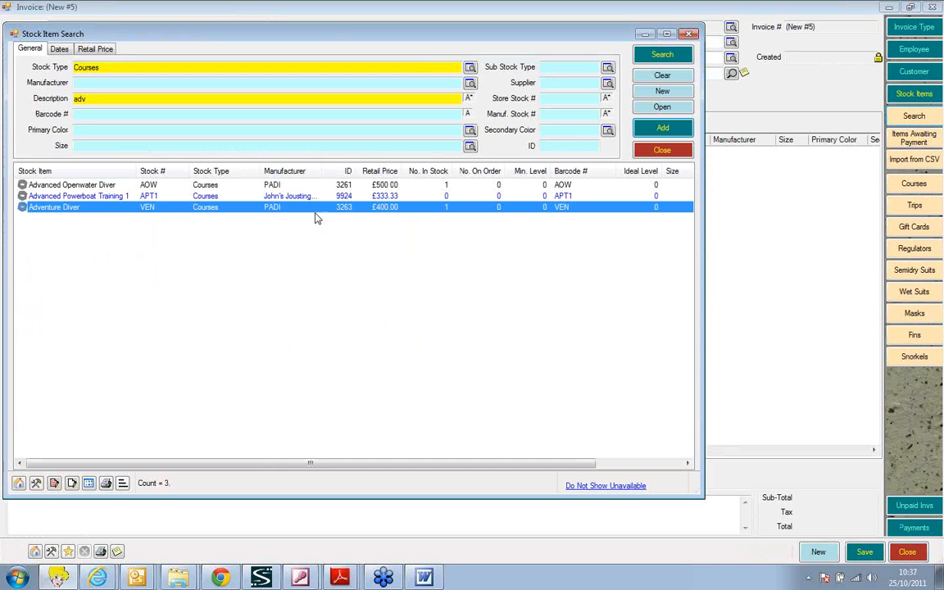
pyautogui.click(140, 197)
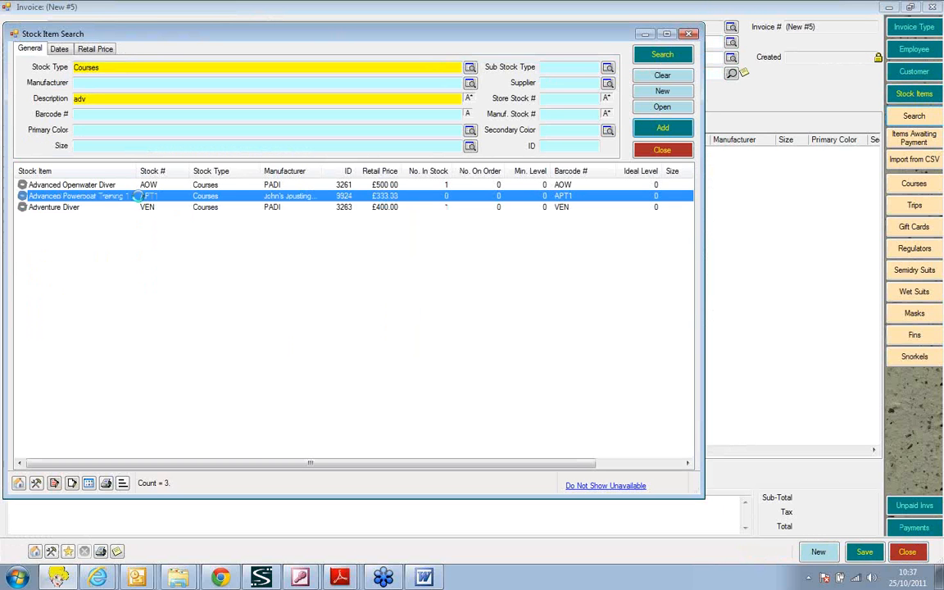
pyautogui.doubleClick(139, 199)
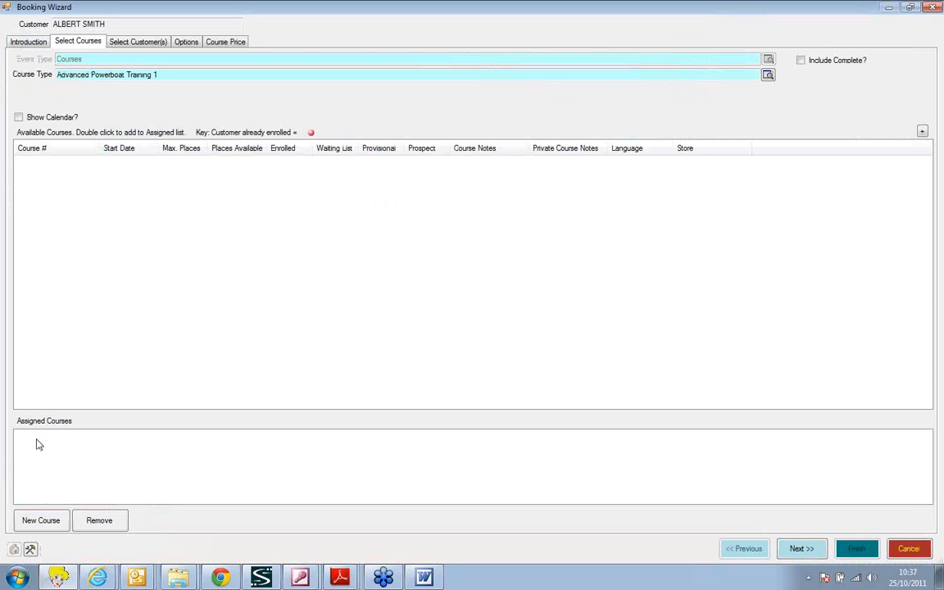
# Create a new course within the booking, starting 29 October 2011 and ending 30 October 2011.
pyautogui.click(43, 523)
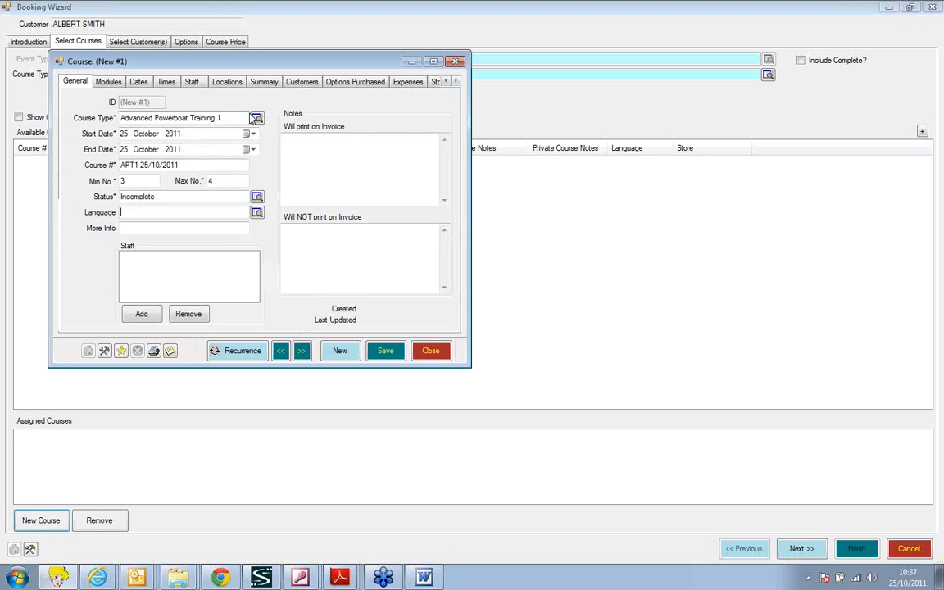
pyautogui.click(253, 134)
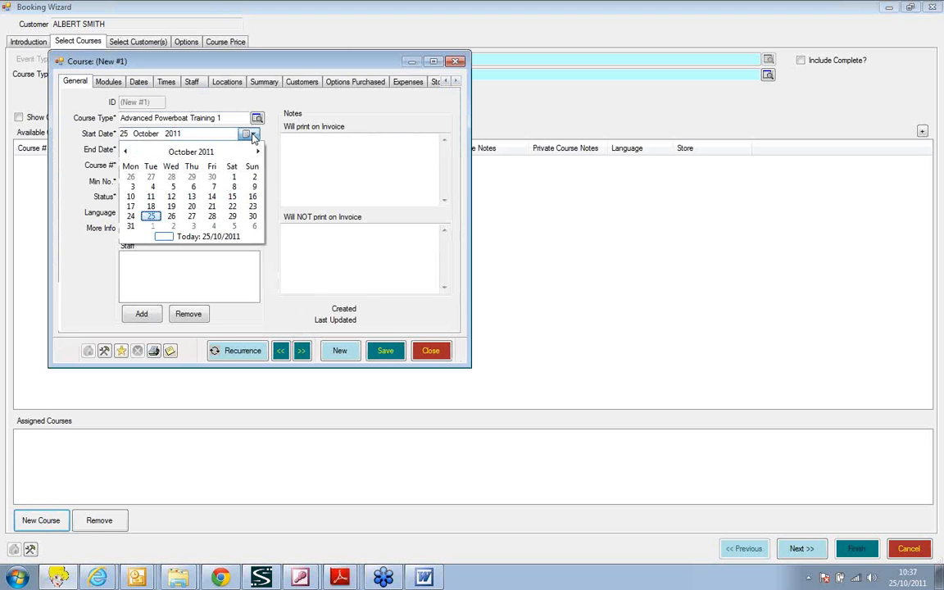
pyautogui.click(233, 216)
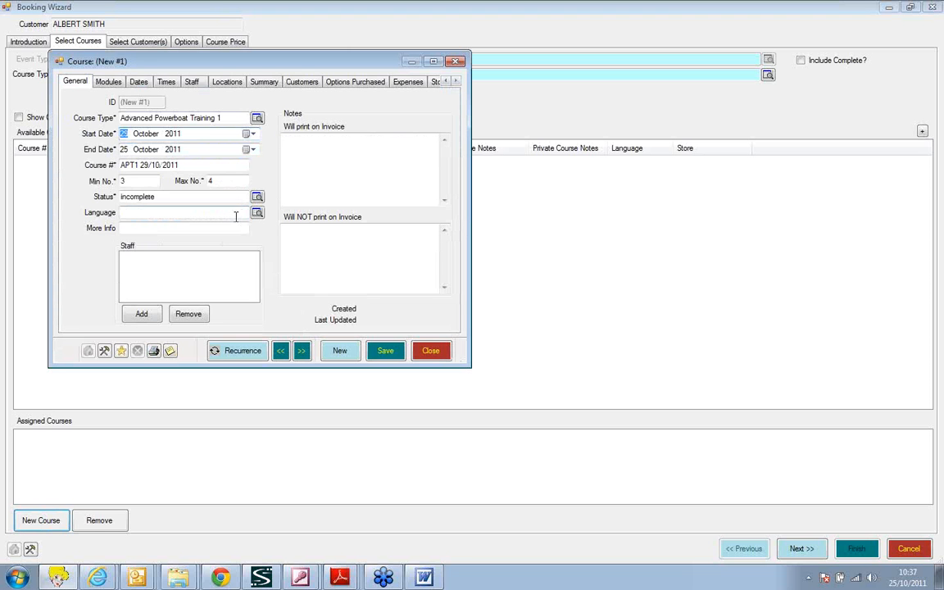
pyautogui.click(252, 149)
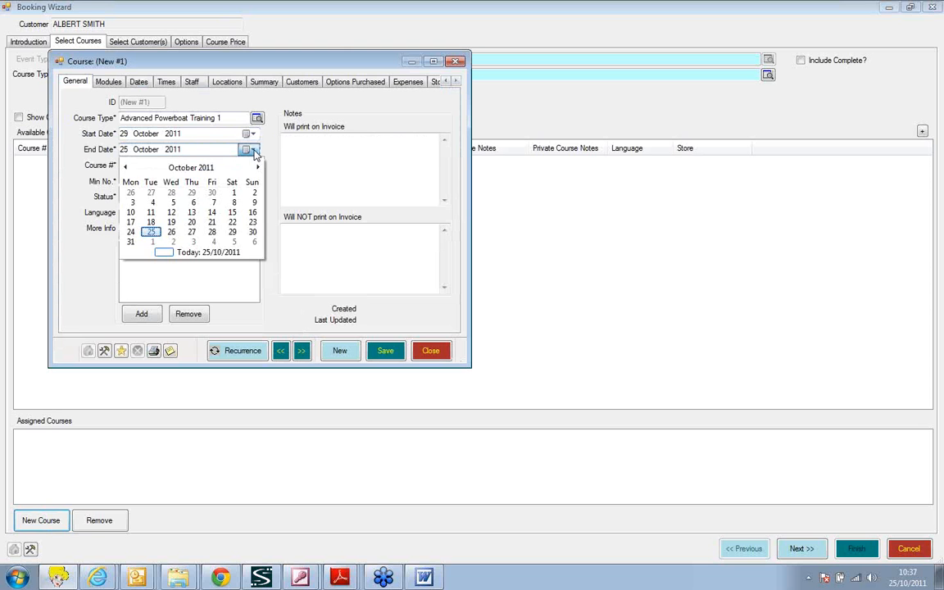
pyautogui.click(252, 232)
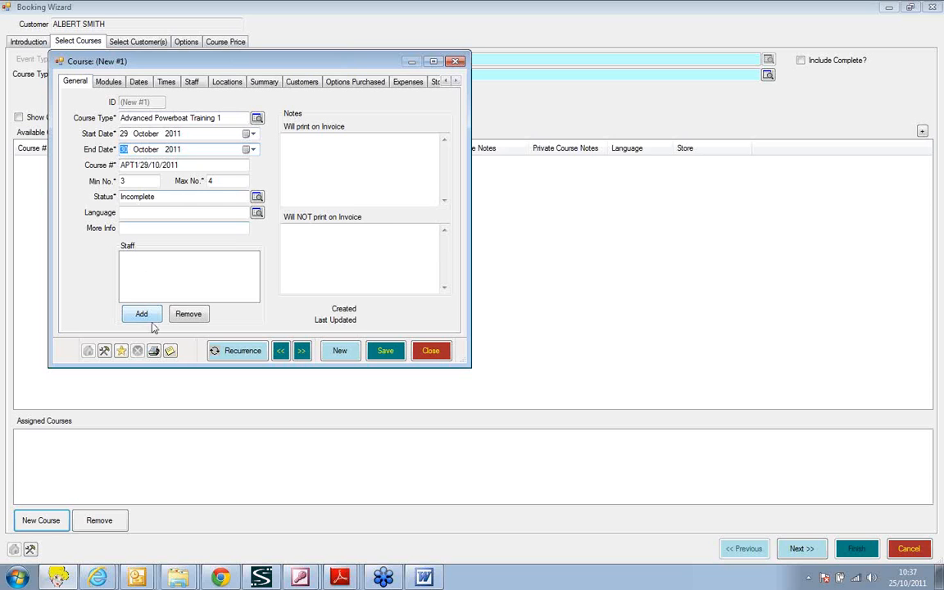
# Assign the third listed employee as staff on the new course, then save and close the course.
pyautogui.click(143, 315)
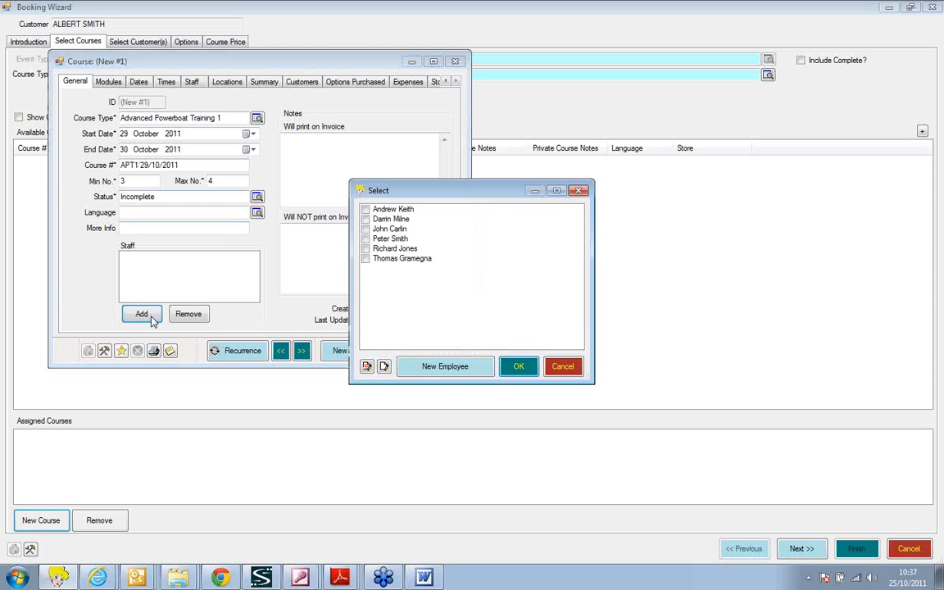
pyautogui.click(397, 229)
pyautogui.click(518, 367)
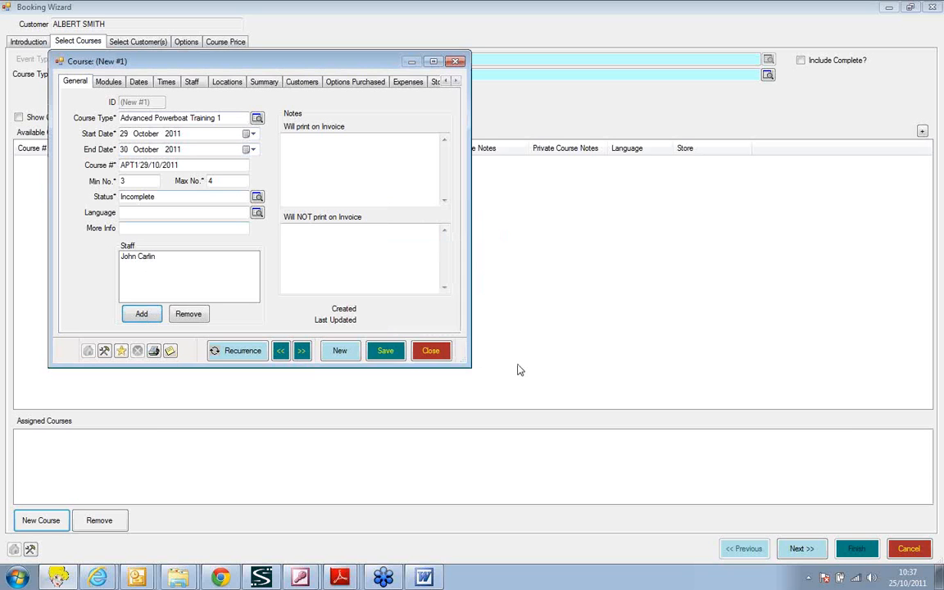
pyautogui.click(118, 84)
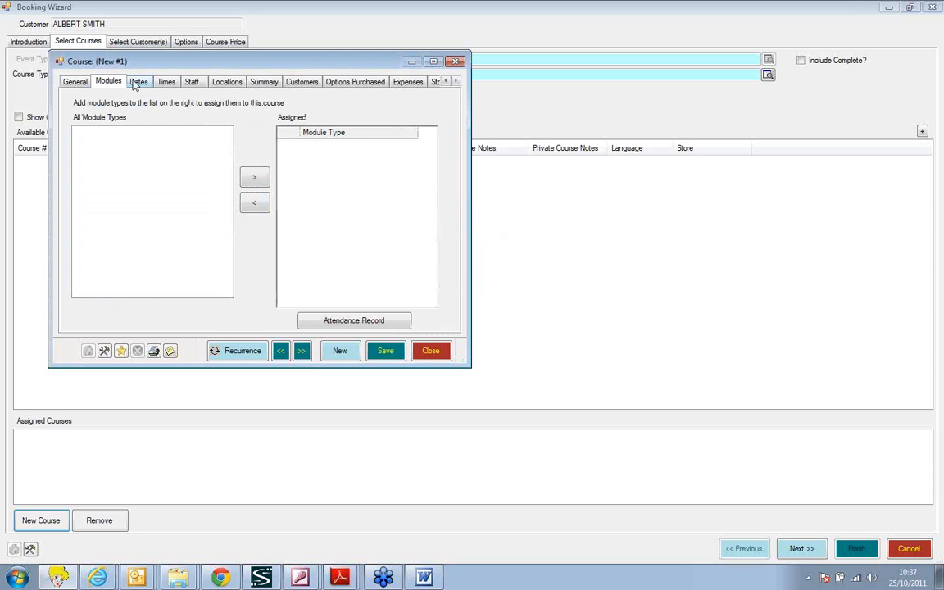
pyautogui.click(138, 83)
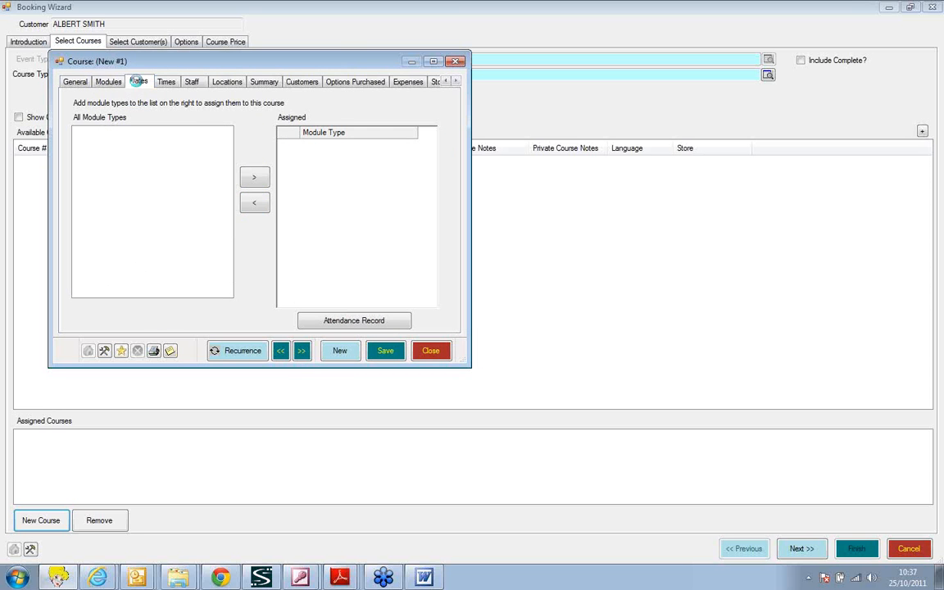
pyautogui.click(75, 83)
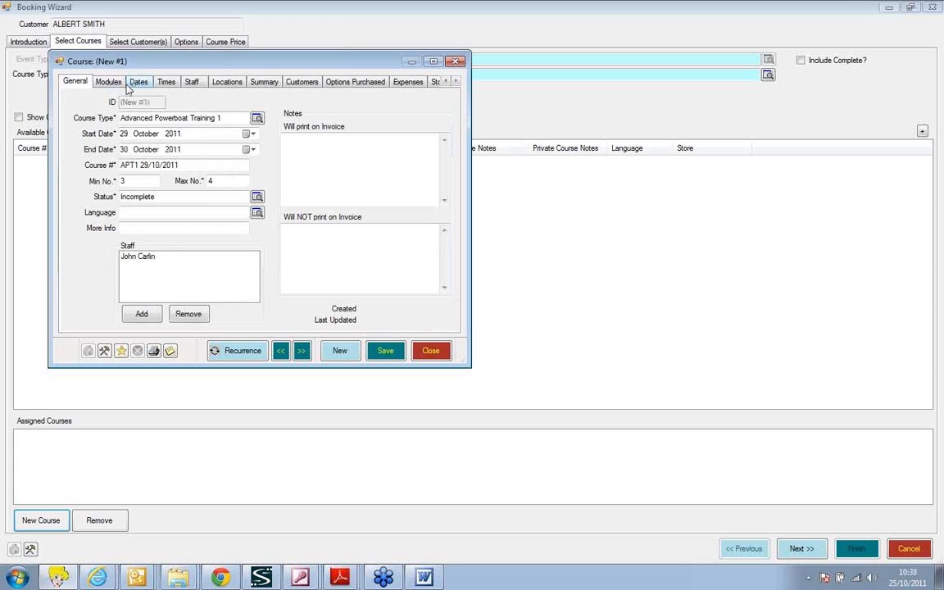
pyautogui.click(388, 351)
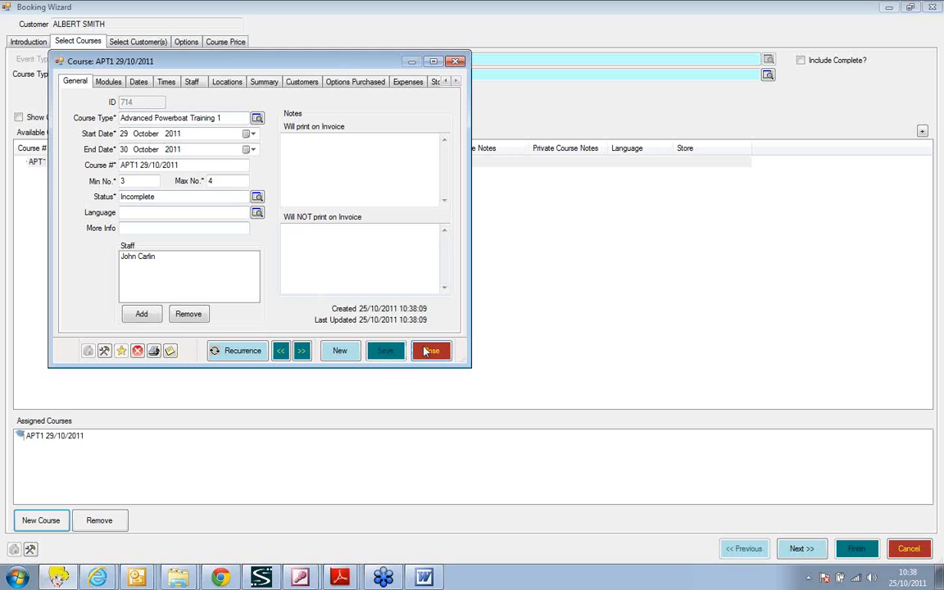
pyautogui.click(428, 351)
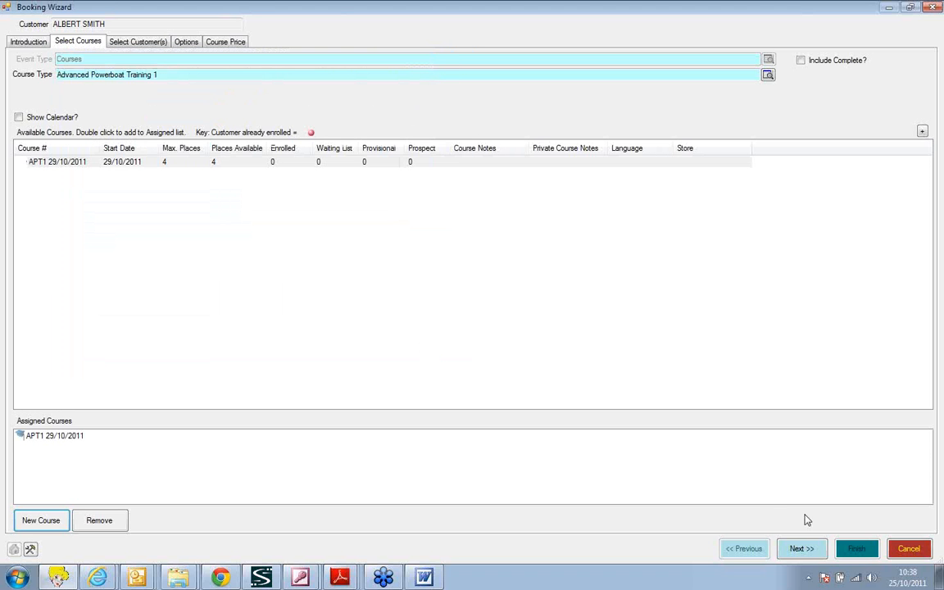
# Keep the invoice customer and included options for the booking, set the amount being paid to £100, and finish the booking.
pyautogui.click(801, 548)
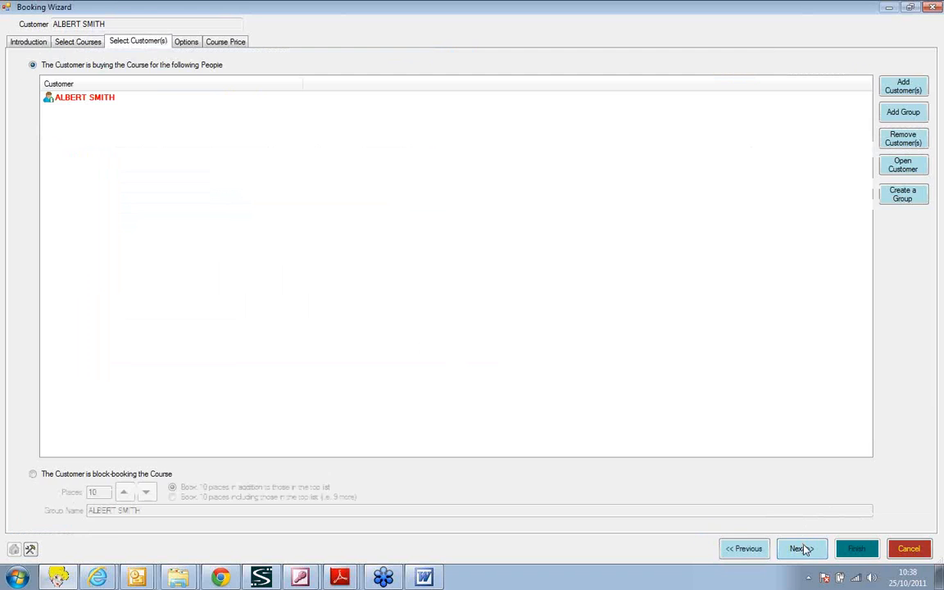
pyautogui.click(801, 549)
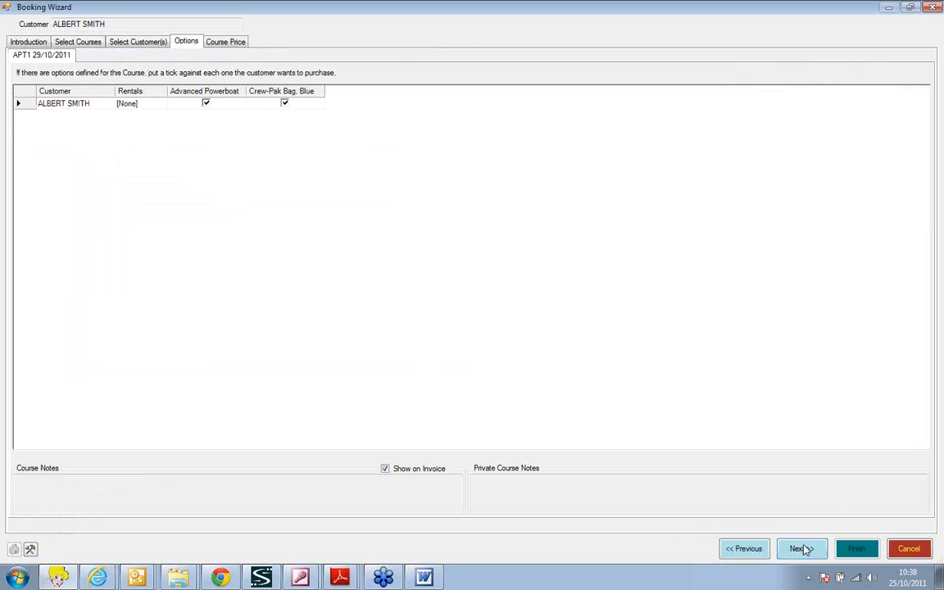
pyautogui.click(802, 549)
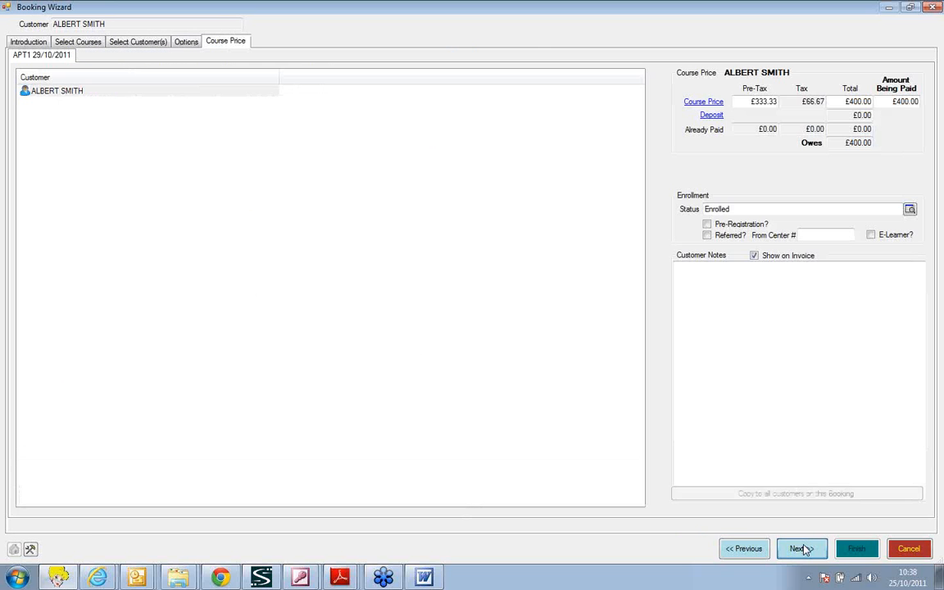
pyautogui.doubleClick(896, 102)
pyautogui.write('£1')
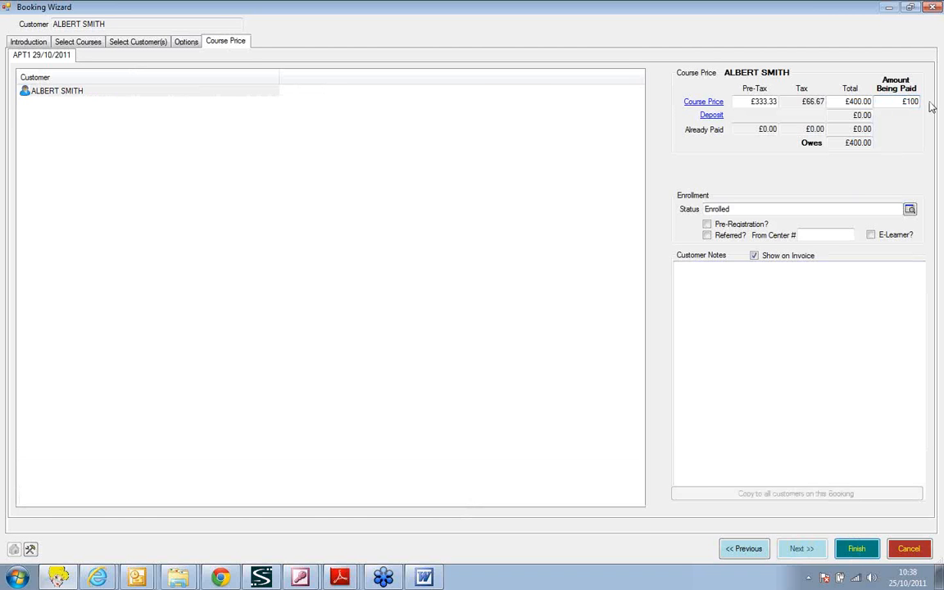
pyautogui.press('Return')
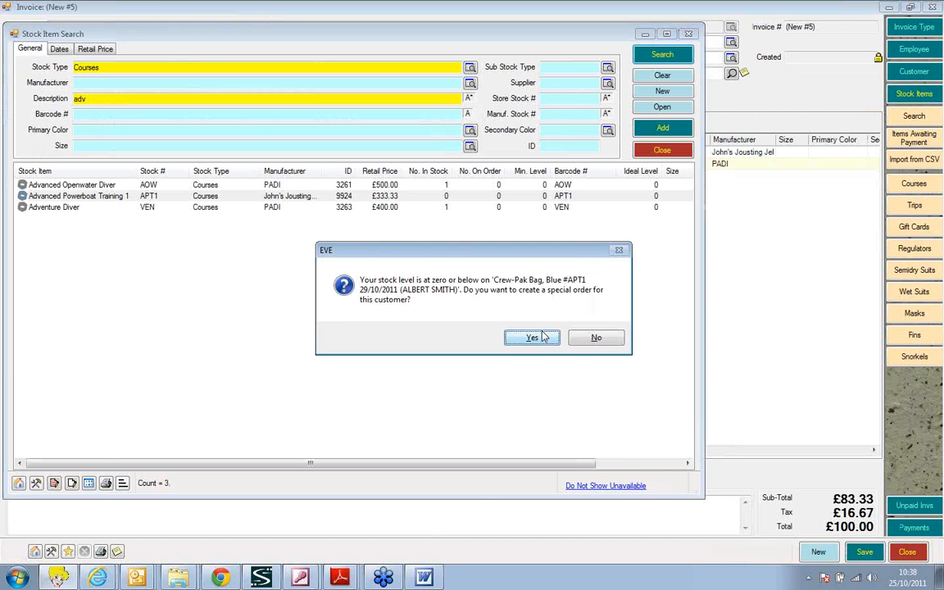
# Create a customer special order for one Crew-Pak Bag, Blue.
pyautogui.click(532, 337)
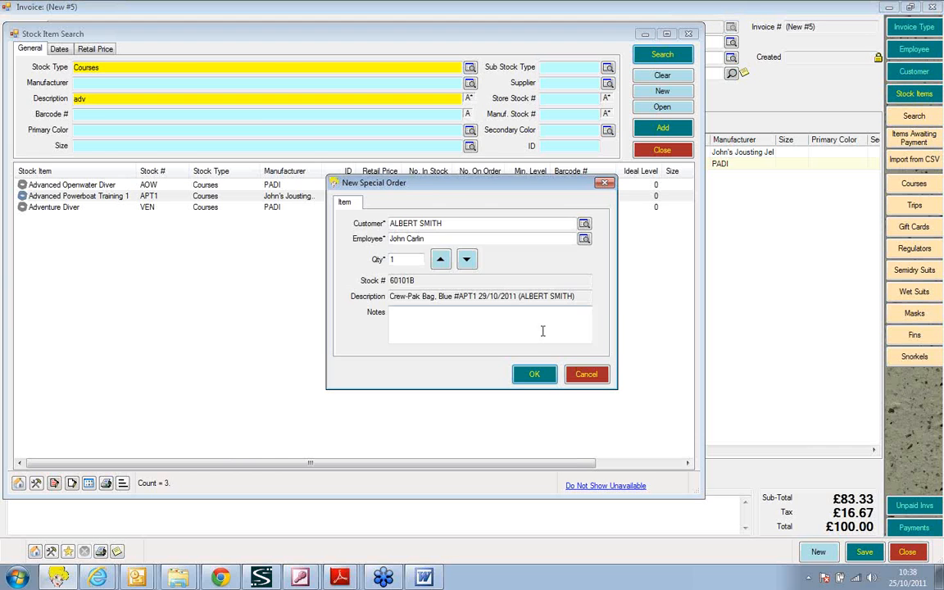
pyautogui.click(533, 373)
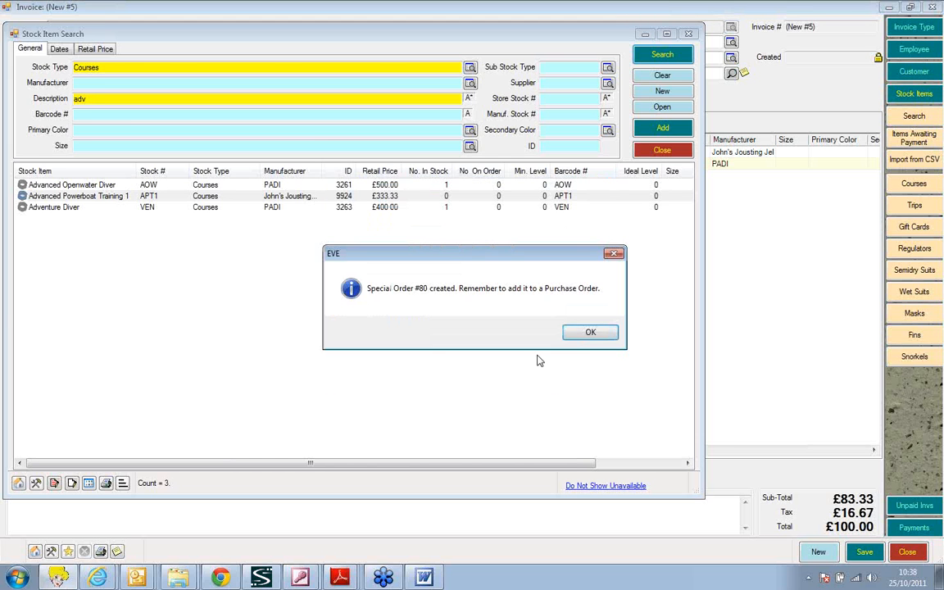
pyautogui.click(586, 331)
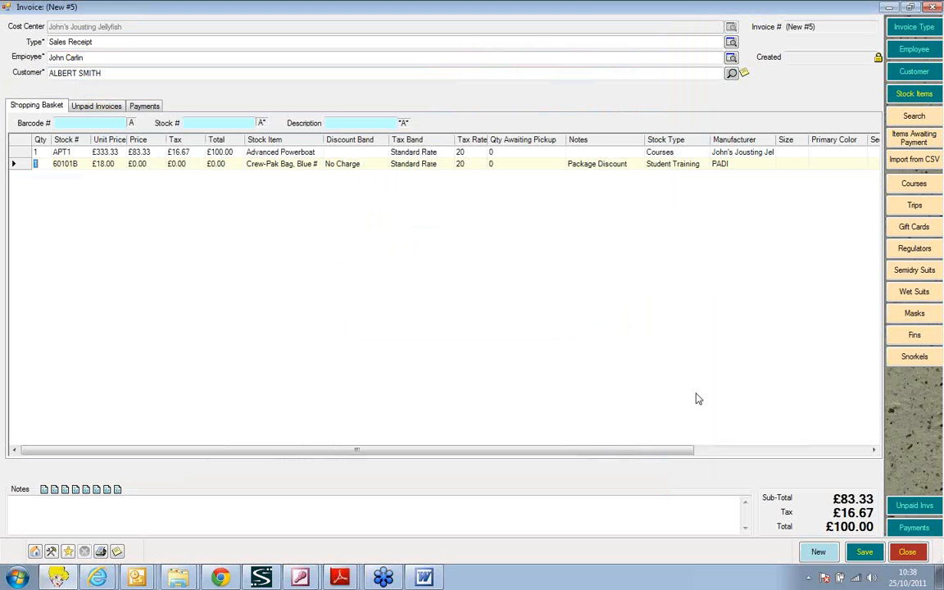
# Pay the invoice with £100 cash and save it.
pyautogui.click(903, 528)
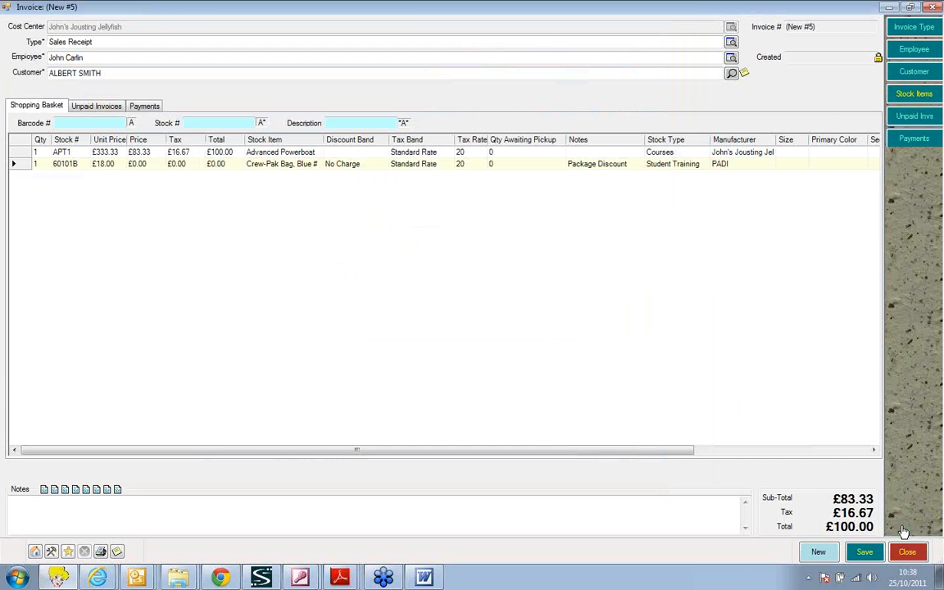
pyautogui.click(907, 191)
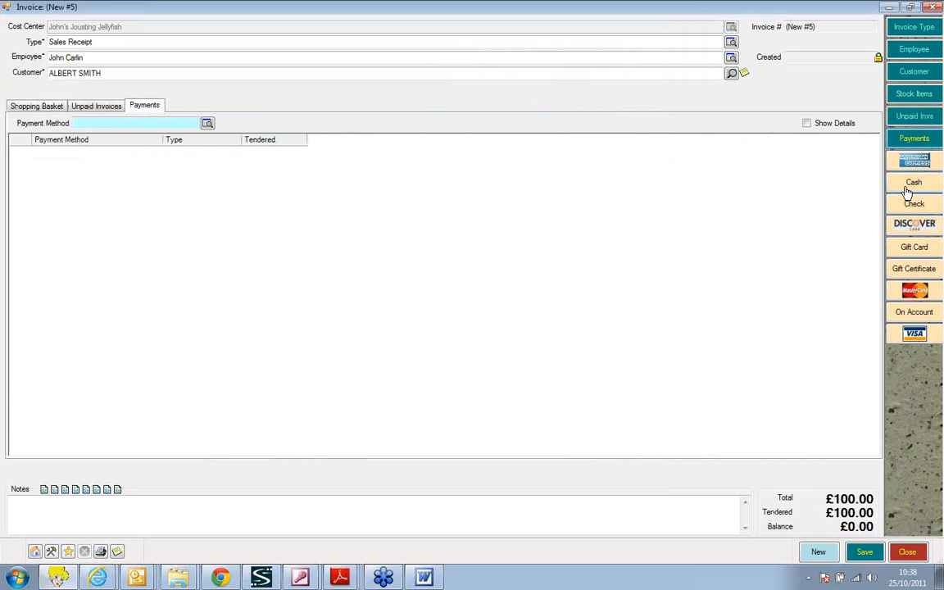
pyautogui.click(871, 551)
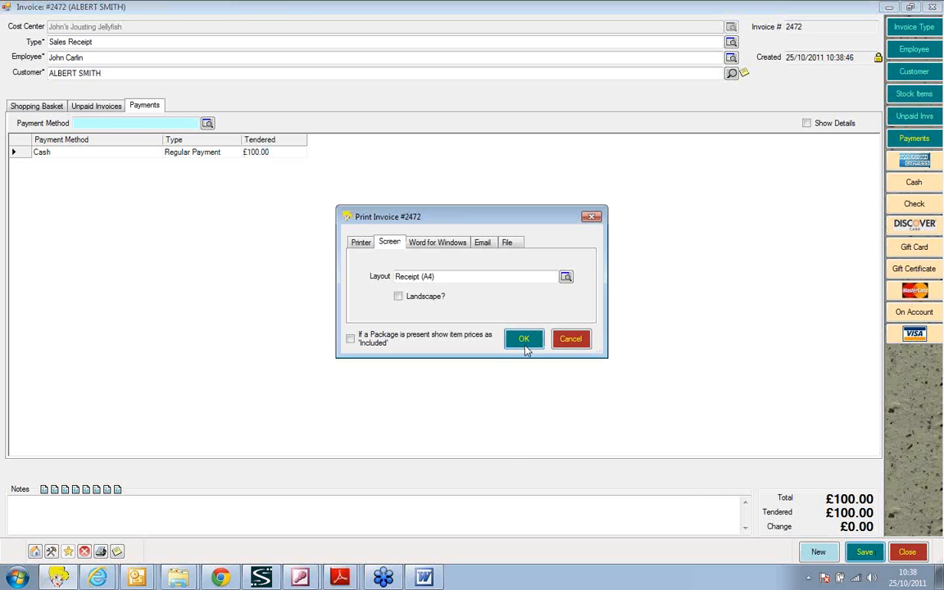
# Preview the invoice on screen in the Receipt (A4) layout, then close it and dismiss the course documents without printing.
pyautogui.click(523, 340)
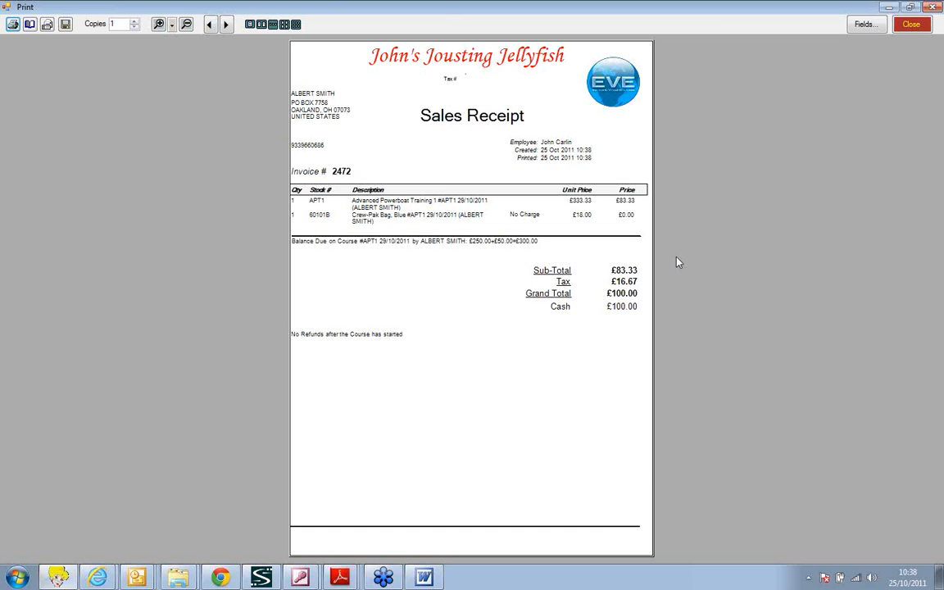
pyautogui.click(911, 23)
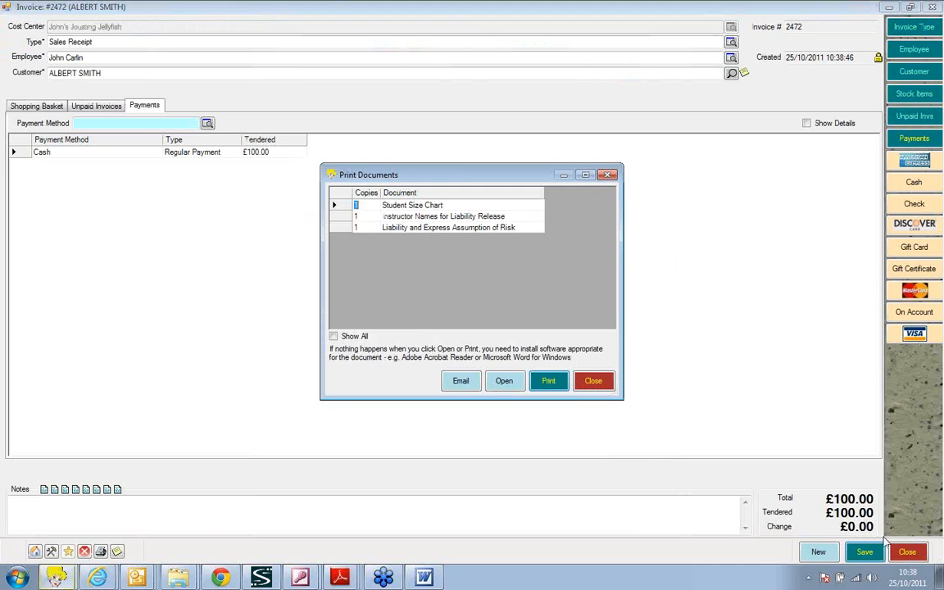
pyautogui.click(592, 380)
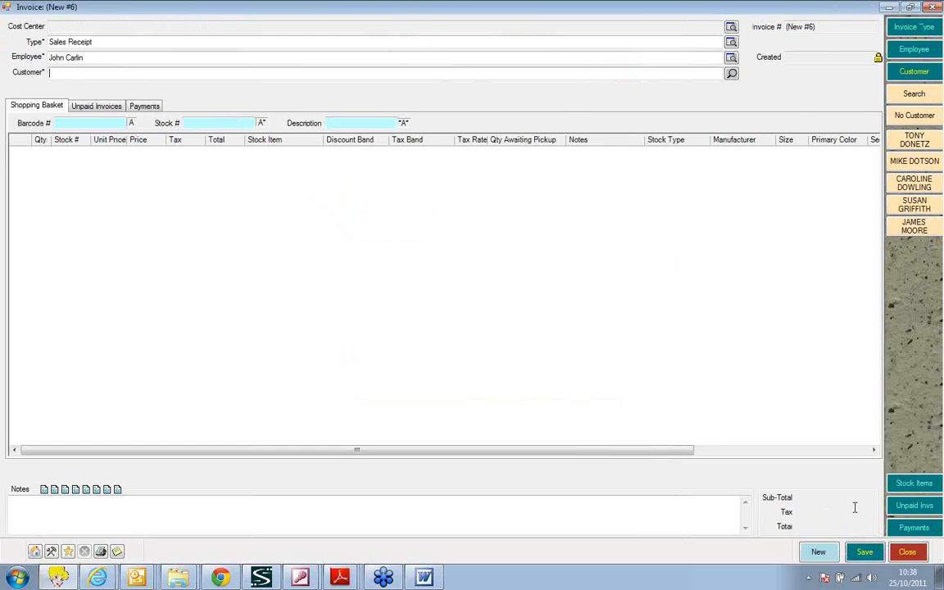
# Close the blank invoice, start another sales invoice from Sales, and assign the first customer found by a last name search.
pyautogui.click(907, 552)
pyautogui.click(69, 103)
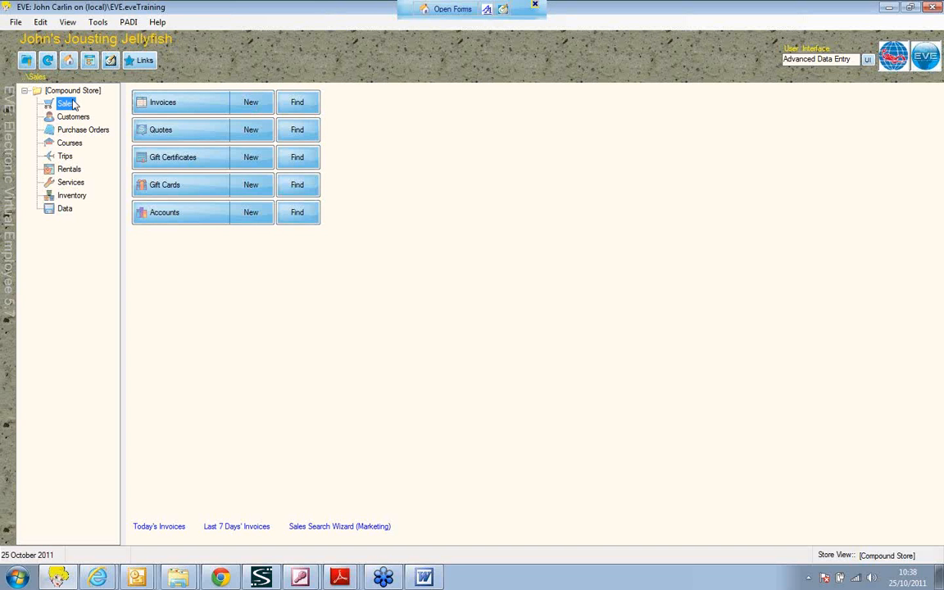
pyautogui.click(254, 101)
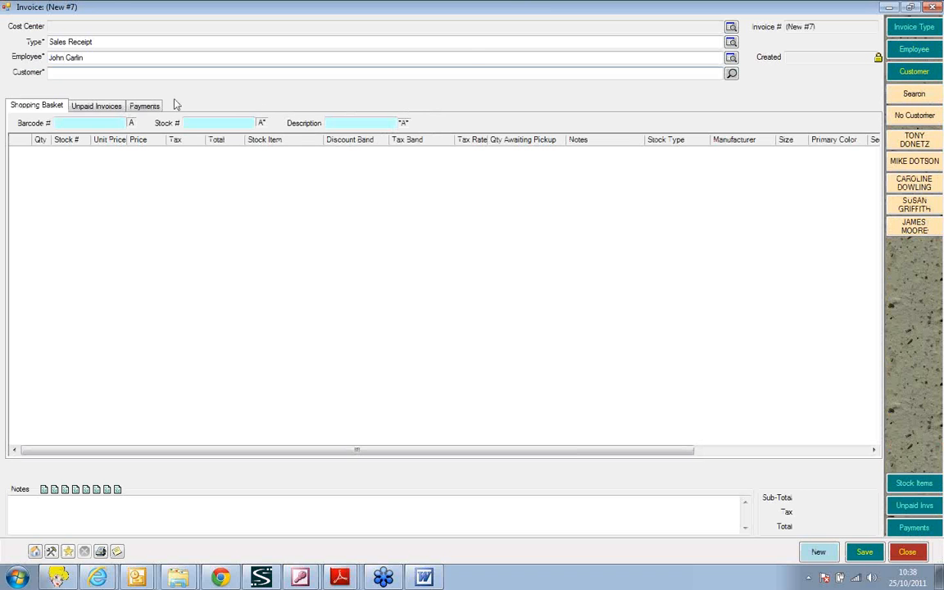
pyautogui.write('smith')
pyautogui.press('Return')
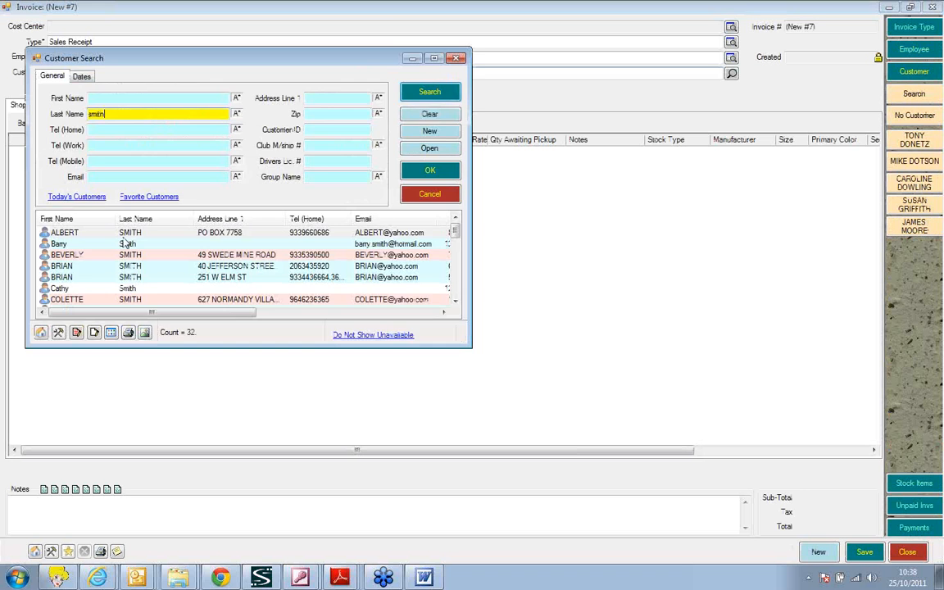
pyautogui.doubleClick(123, 232)
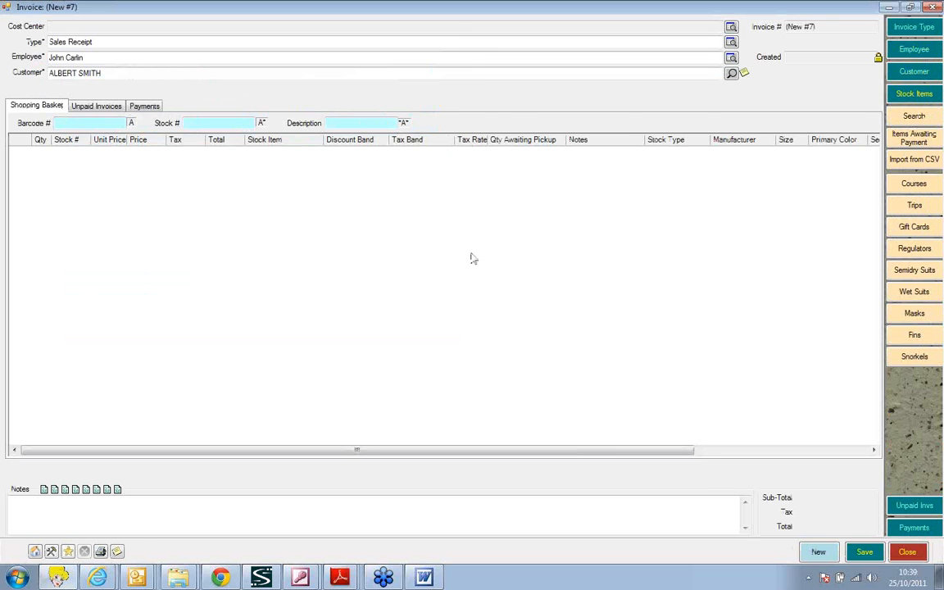
# Add Advanced Powerboat Training 1 to the invoice, assigning course APT1 29/10/2011 and finishing the booking with £300.00 being paid.
pyautogui.click(893, 121)
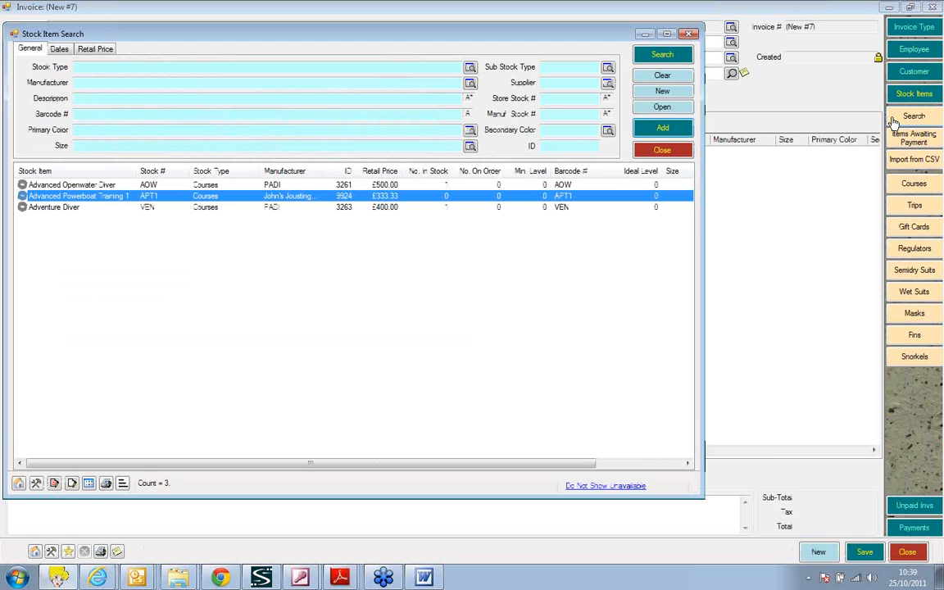
pyautogui.doubleClick(182, 198)
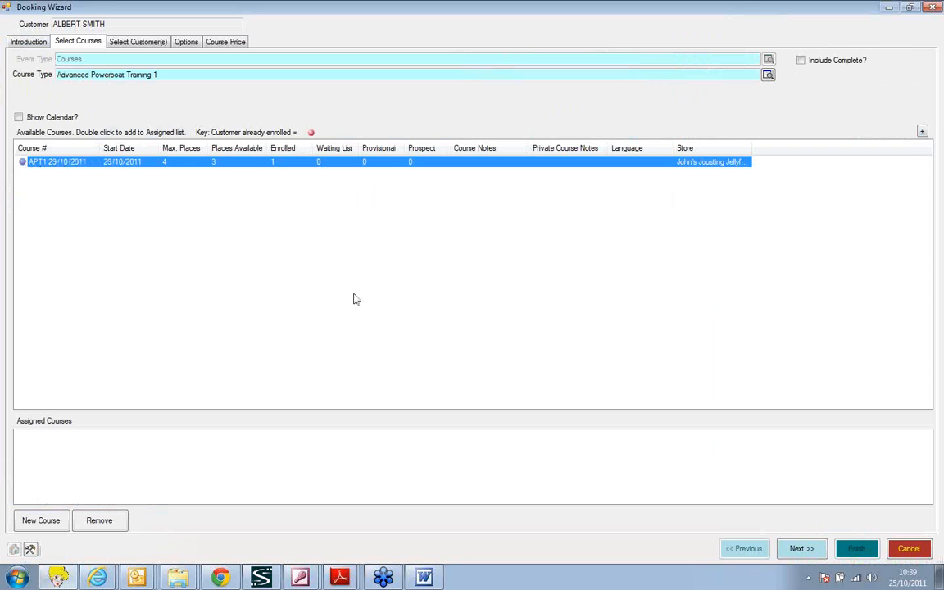
pyautogui.click(795, 549)
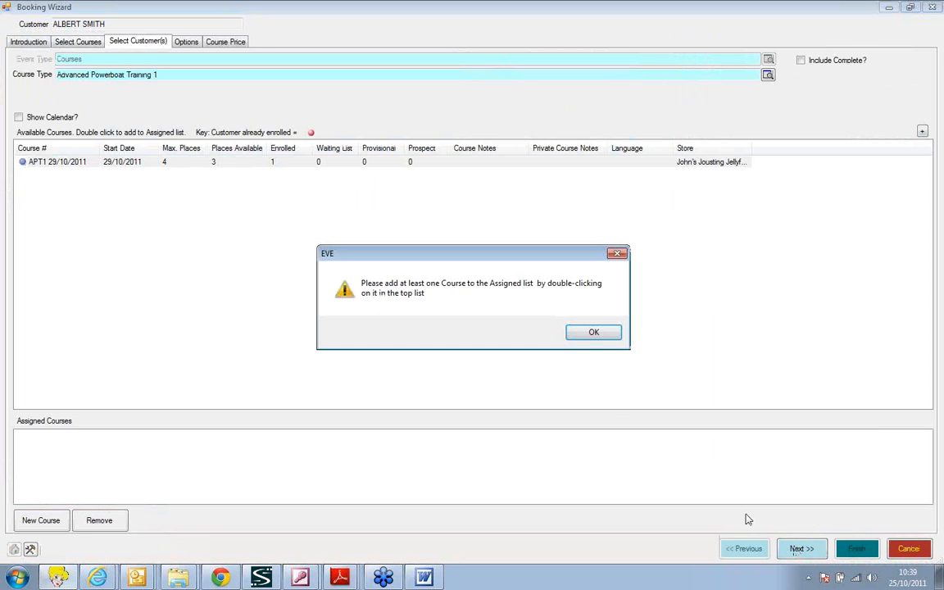
pyautogui.click(585, 332)
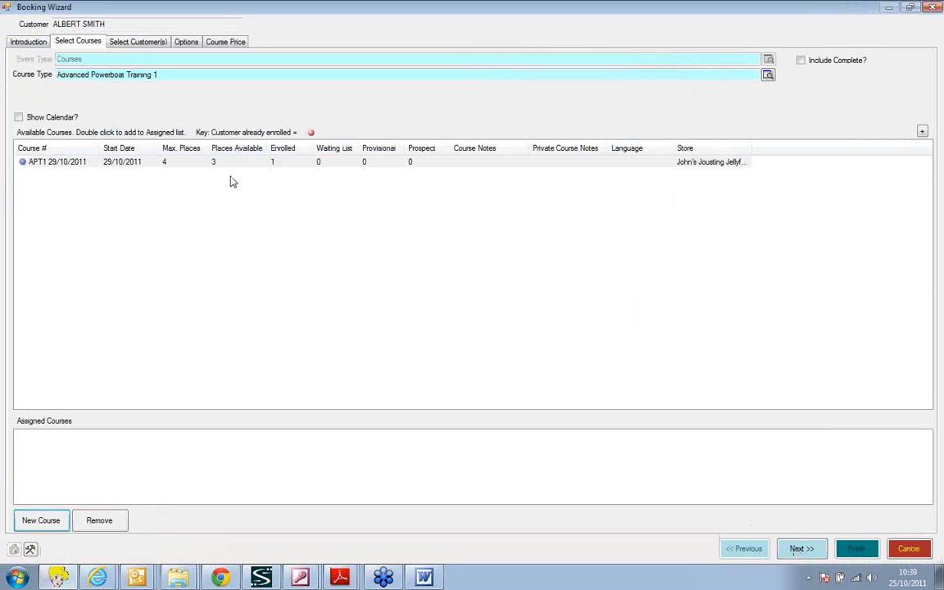
pyautogui.doubleClick(210, 163)
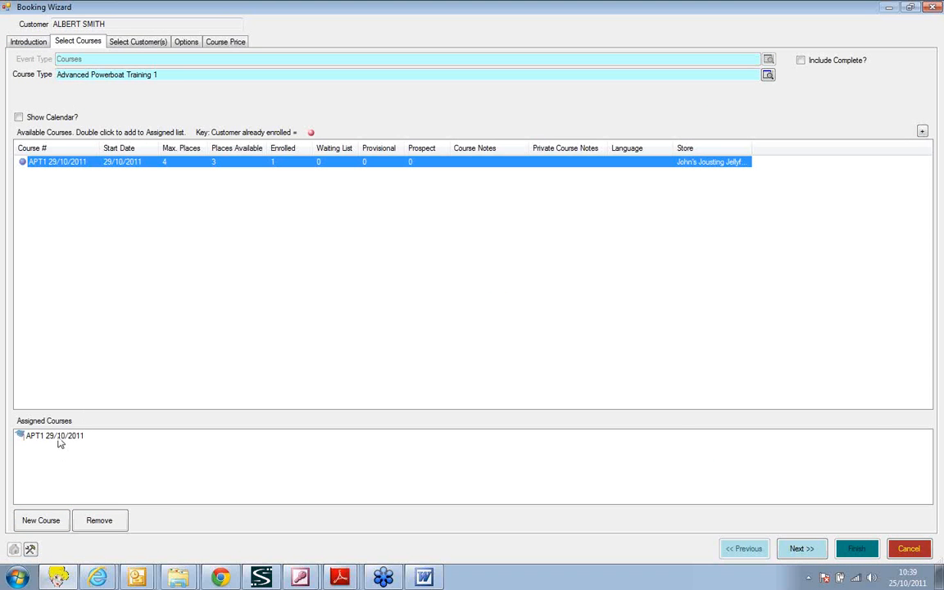
pyautogui.click(801, 549)
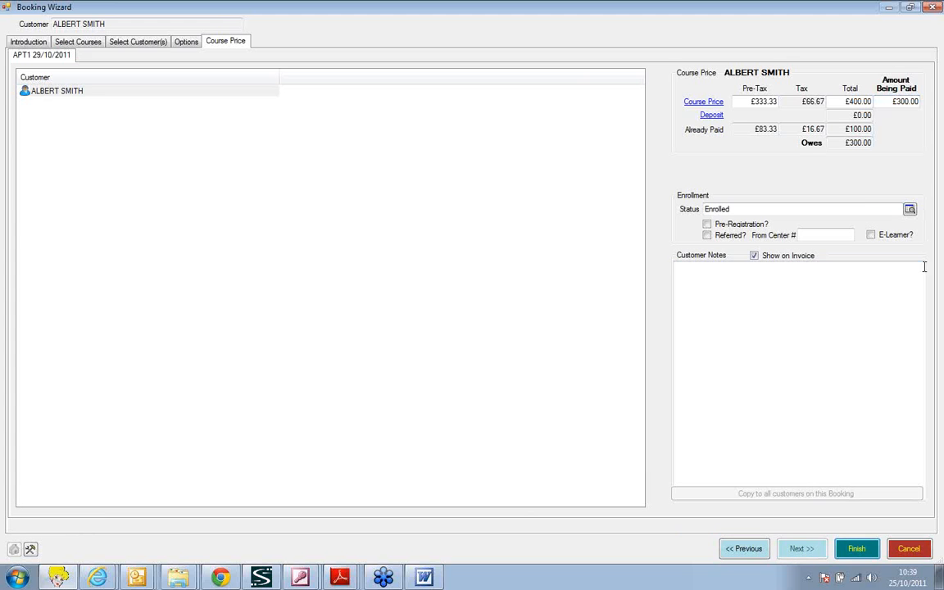
pyautogui.click(855, 550)
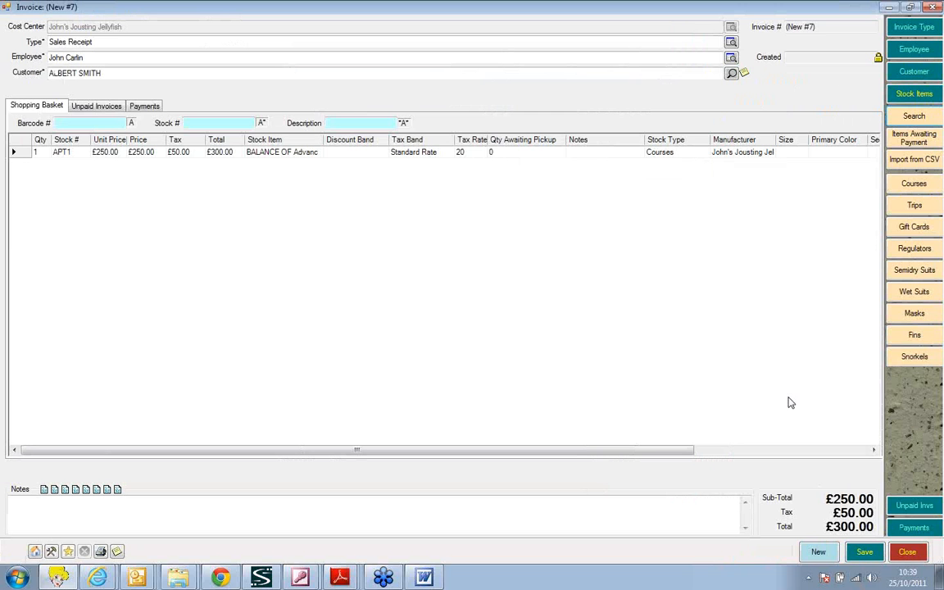
# Pay the course balance with £300.00 cash and save the invoice.
pyautogui.click(913, 527)
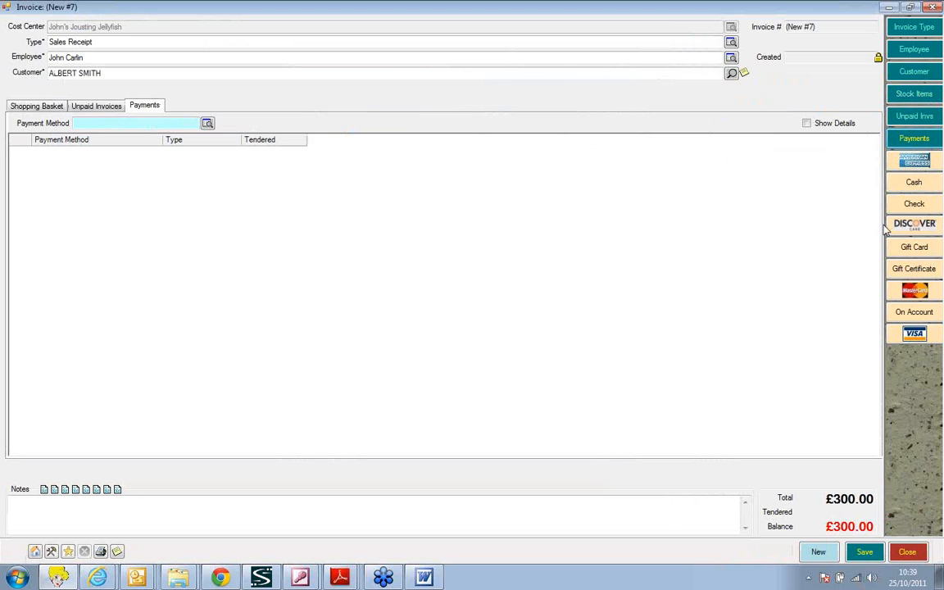
pyautogui.click(914, 182)
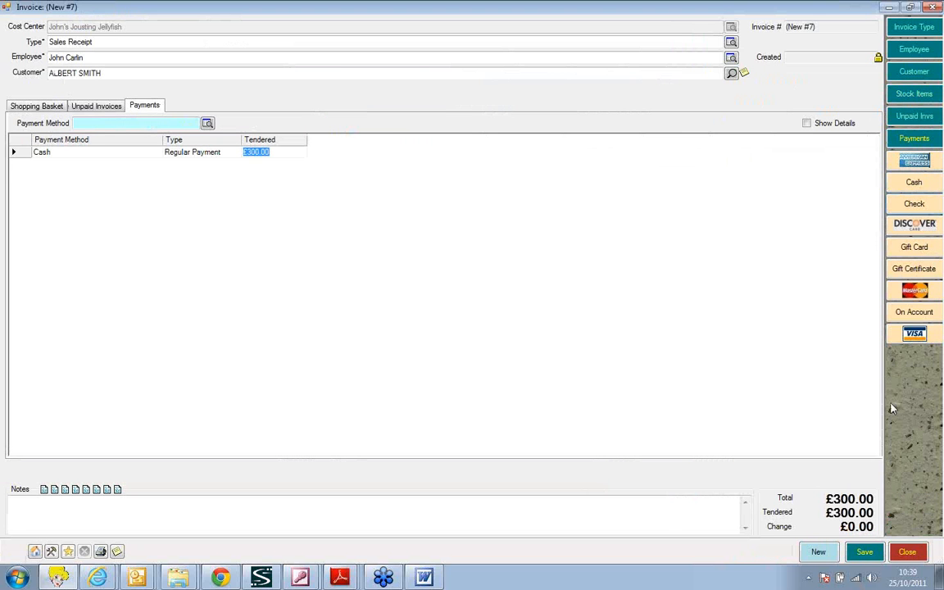
pyautogui.click(864, 551)
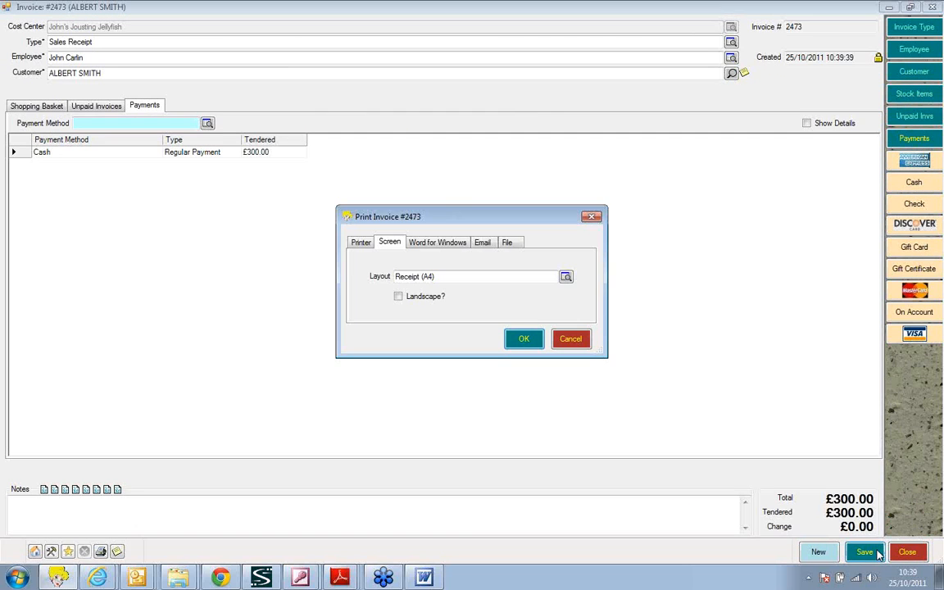
# Preview the sales receipt on screen in the Receipt (A4) layout, dismiss the follow-up prompt and close the new blank invoice.
pyautogui.click(532, 337)
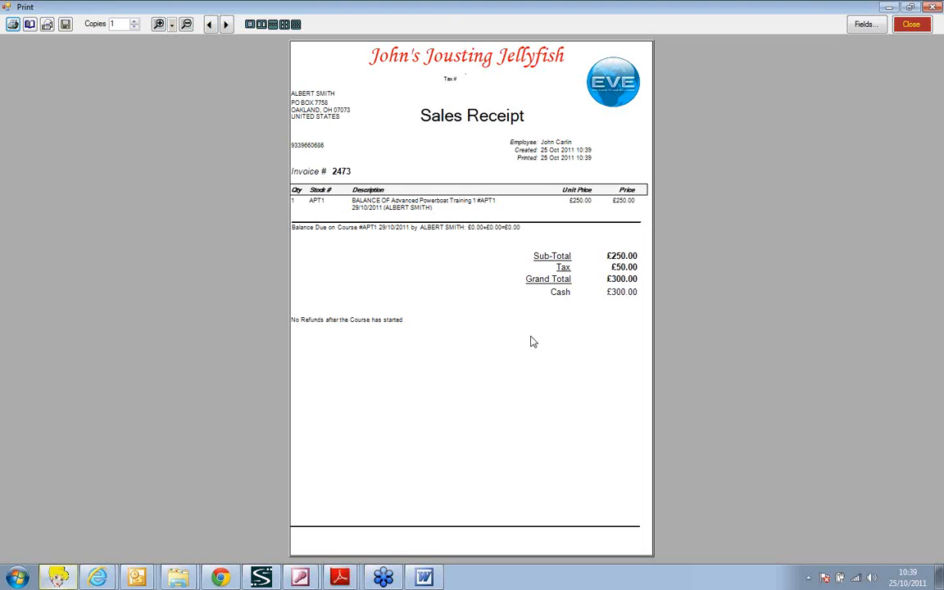
pyautogui.click(909, 26)
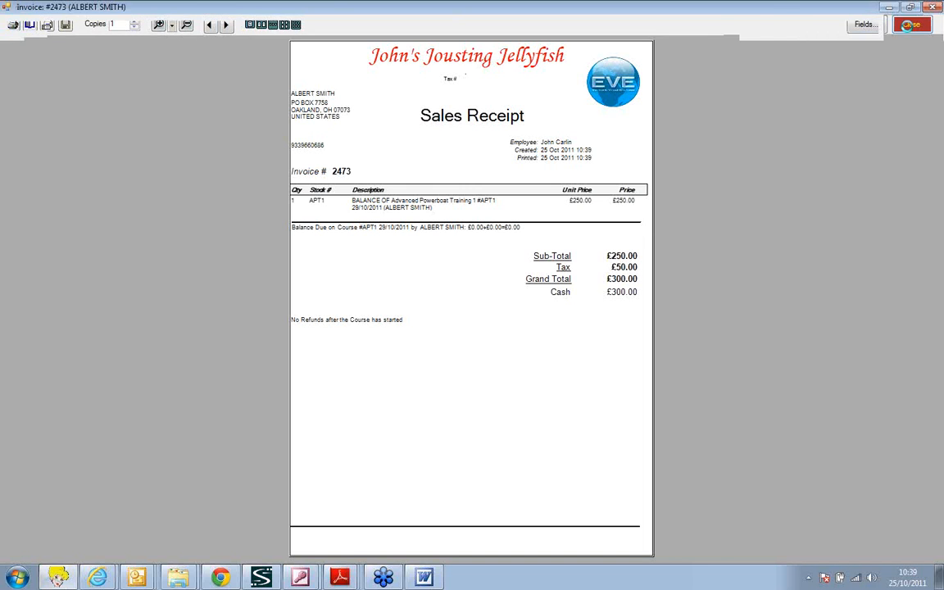
pyautogui.click(598, 387)
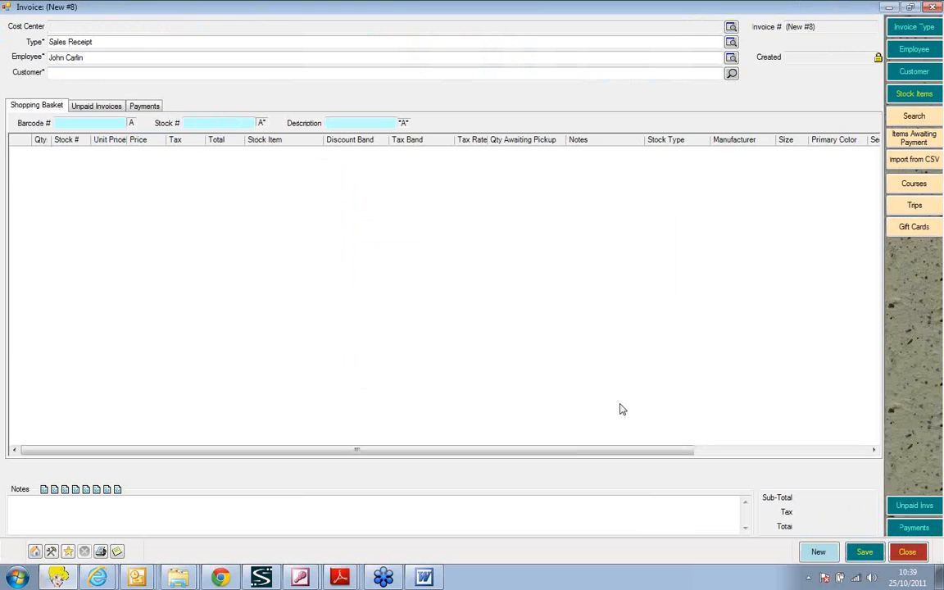
pyautogui.click(904, 552)
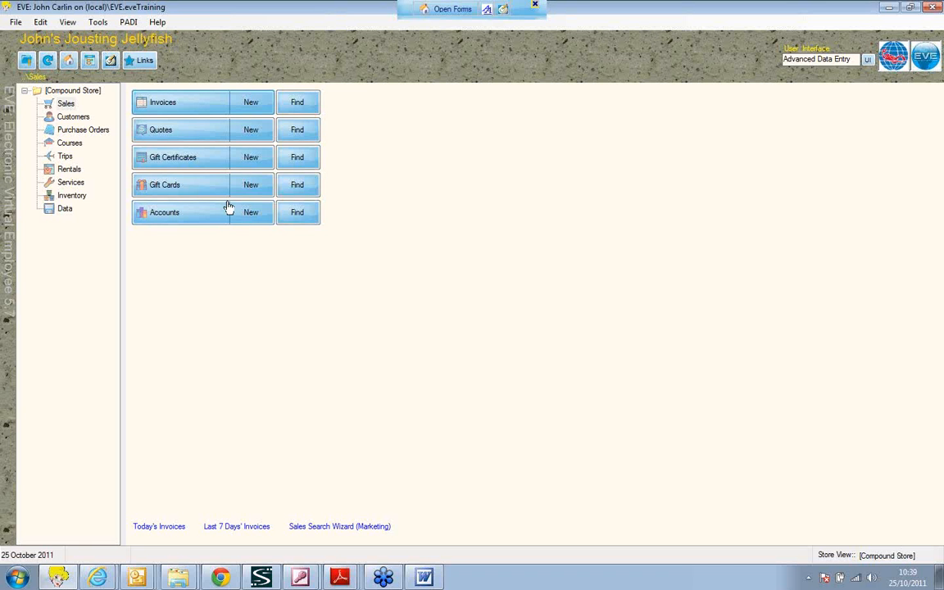
# Search Courses for the course type Advanced Powerboat Training 1 and open the APT1 29/10/2011 course.
pyautogui.click(80, 144)
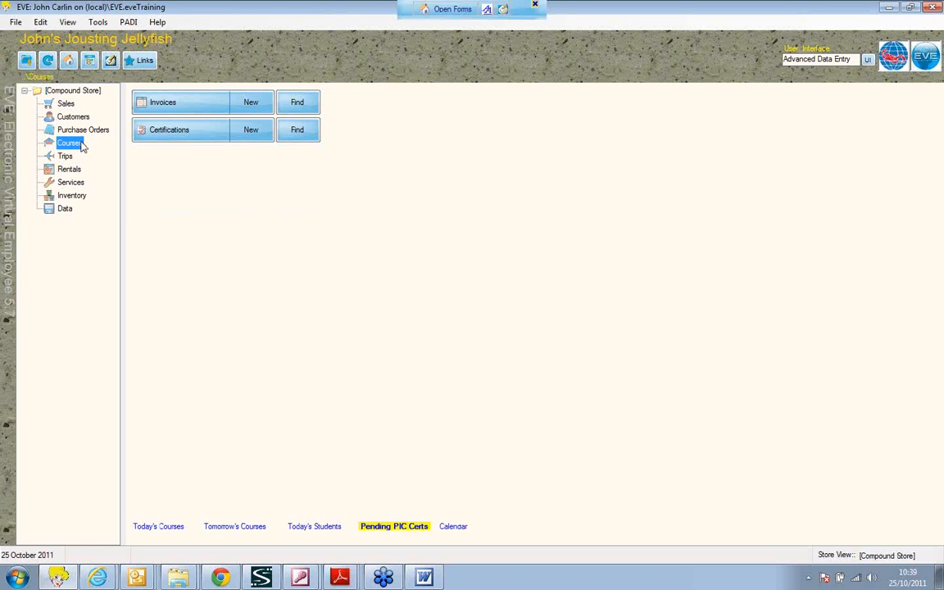
pyautogui.click(297, 107)
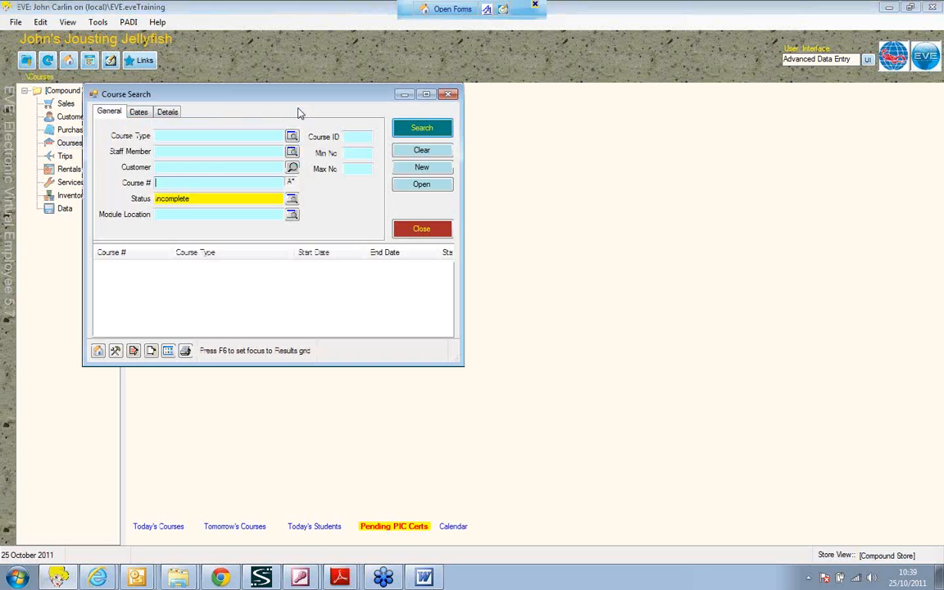
pyautogui.write('adva')
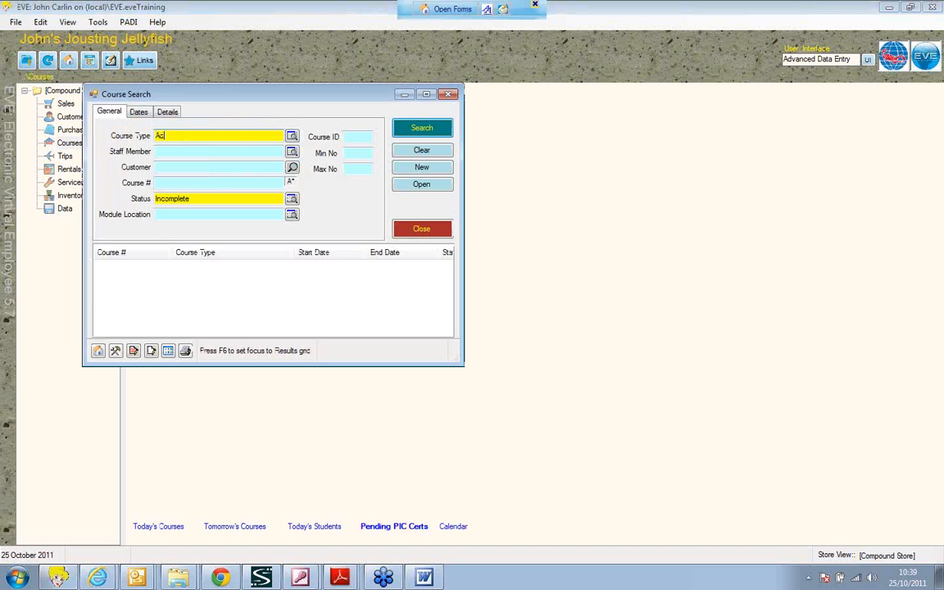
pyautogui.press('Down')
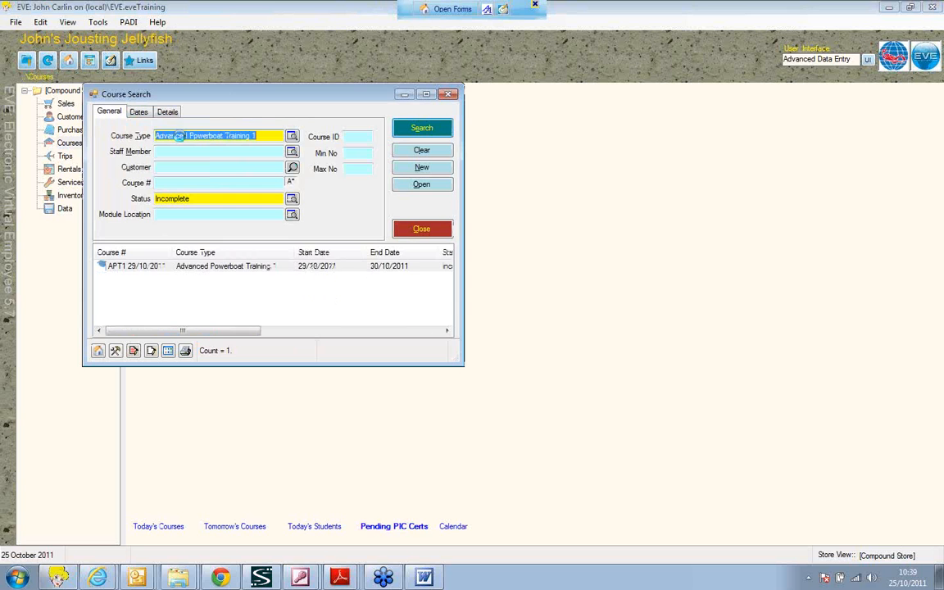
pyautogui.doubleClick(254, 266)
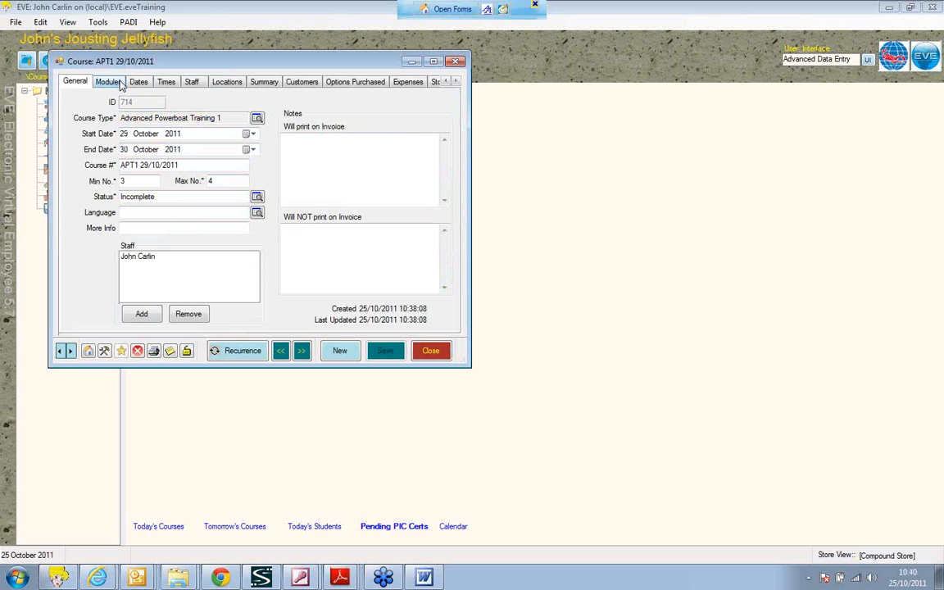
# Set the course status to Complete and check the student's attendance details.
pyautogui.click(256, 198)
pyautogui.click(395, 222)
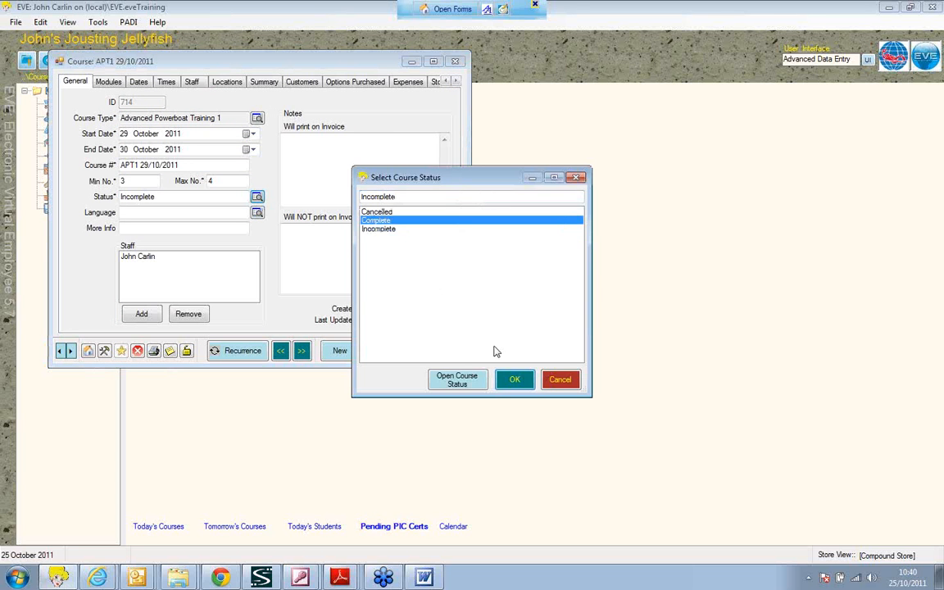
pyautogui.click(509, 379)
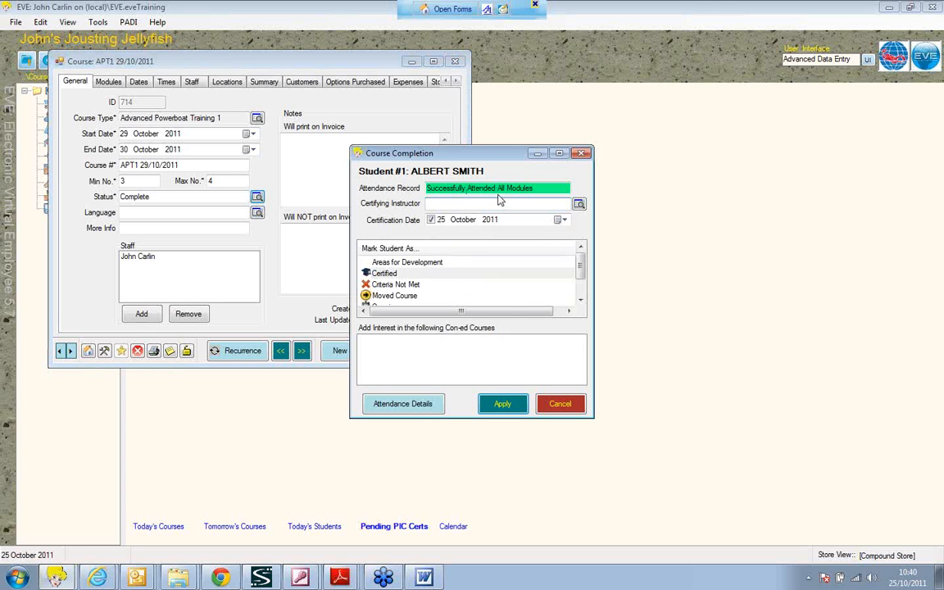
pyautogui.click(410, 408)
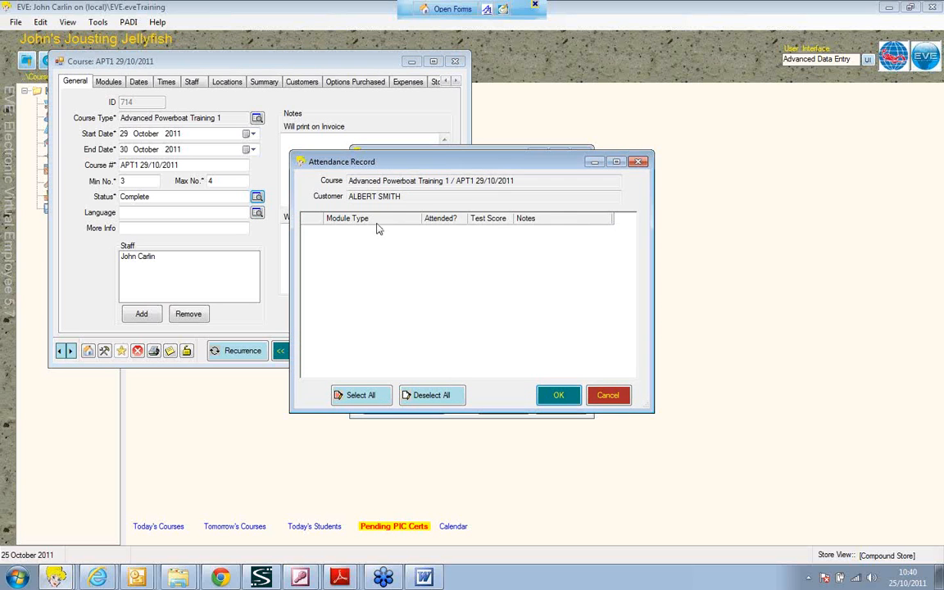
pyautogui.click(558, 395)
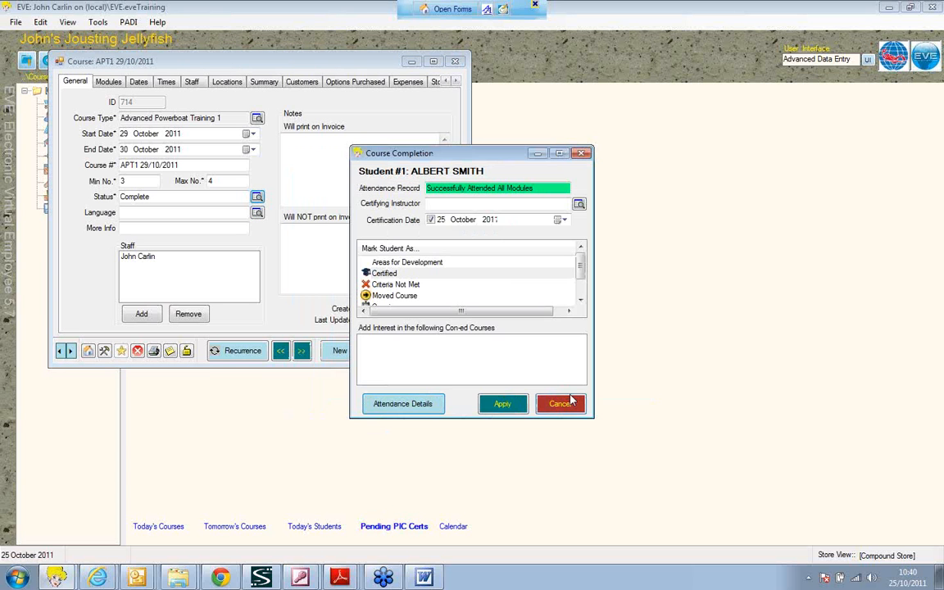
# Assign the certifying instructor, apply the student's Certified completion dated 25 October 2011, and close the course.
pyautogui.click(579, 204)
pyautogui.click(527, 377)
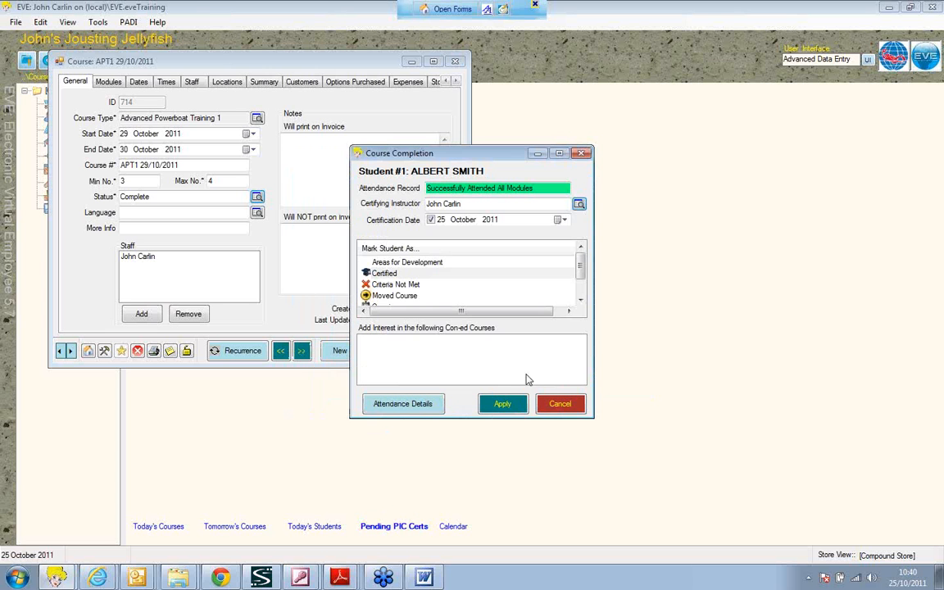
pyautogui.click(502, 403)
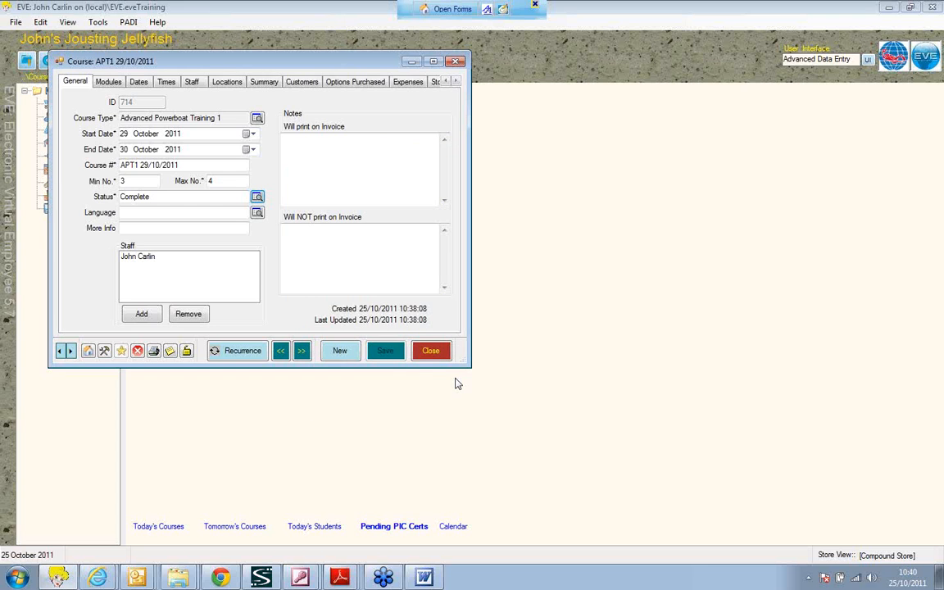
pyautogui.click(430, 356)
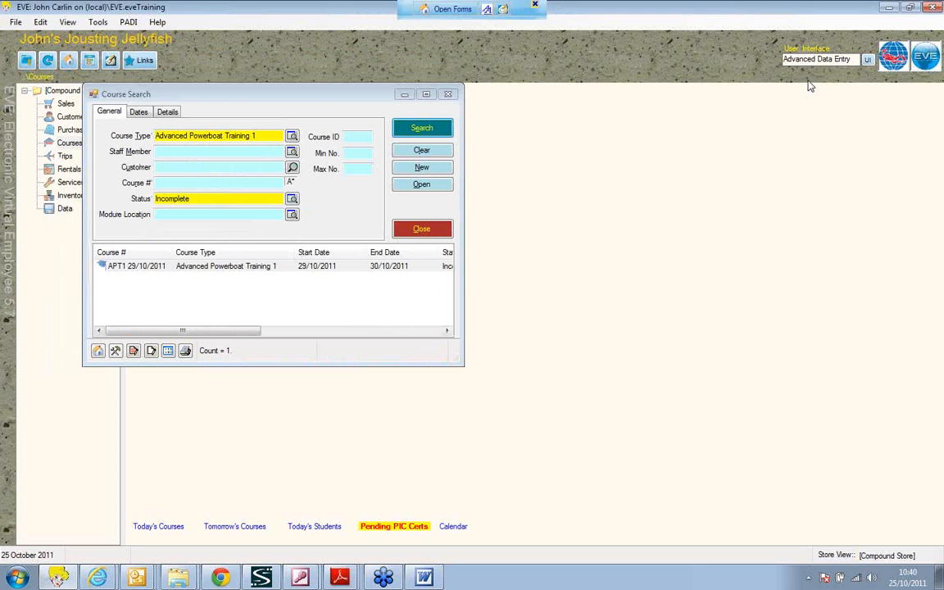